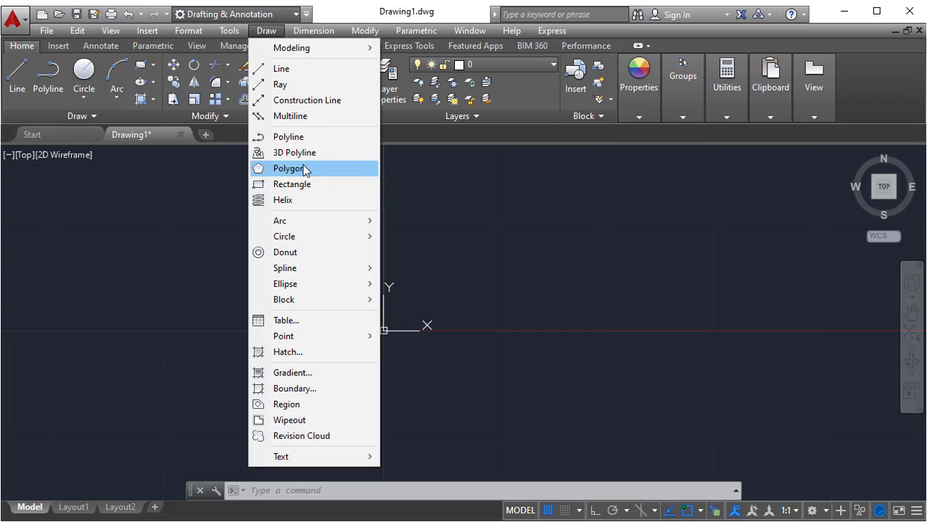
Draw a five-sided polygon centred at 0,0, inscribed in a circle, with its radius picked freehand above the X axis.
{"action": "left_click", "coordinate": [459, 221]}
{"action": "left_click", "coordinate": [391, 209]}
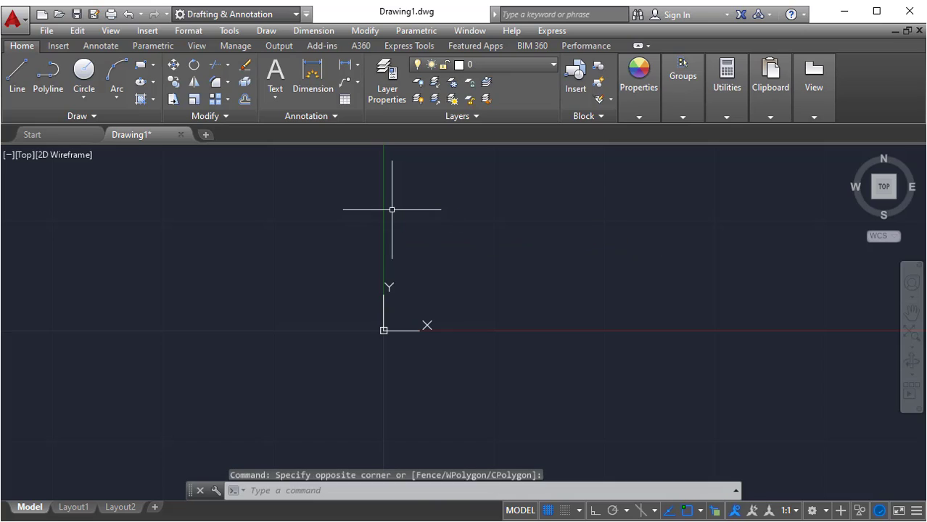
{"action": "type", "text": "pol"}
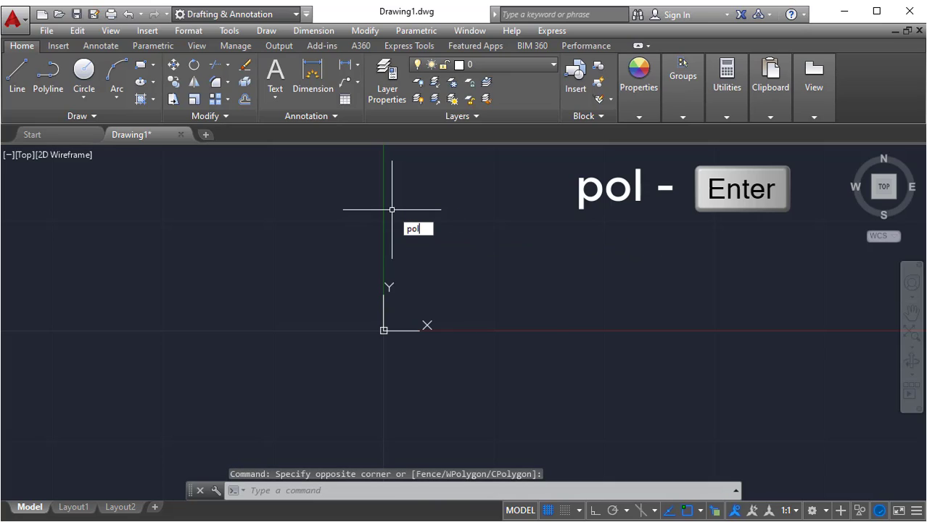
{"action": "key", "text": "Return"}
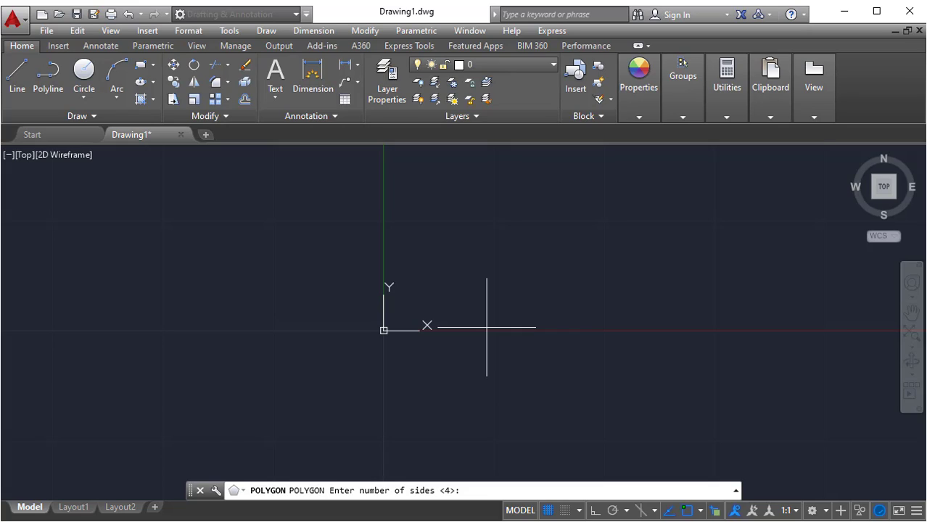
{"action": "key", "text": "Return"}
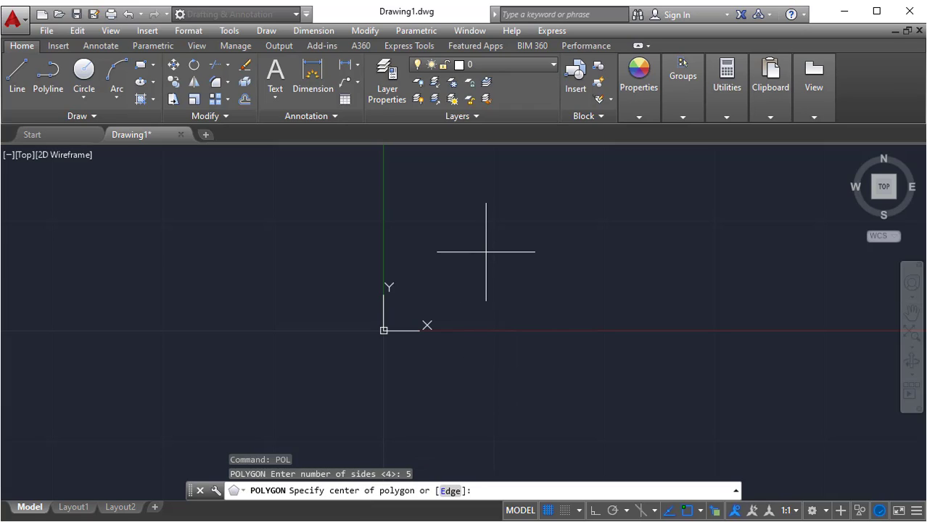
{"action": "scroll", "coordinate": [466, 252], "scroll_direction": "down", "scroll_amount": 1}
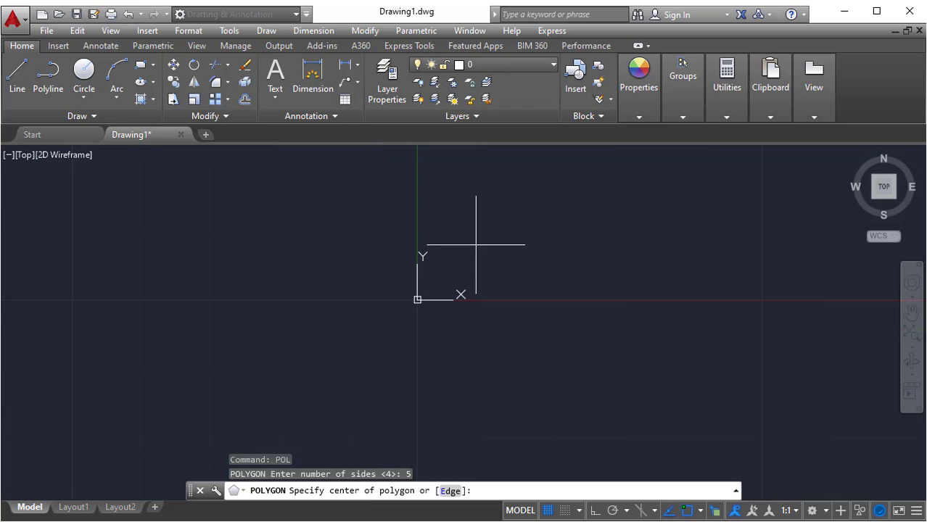
{"action": "scroll", "coordinate": [471, 259], "scroll_direction": "up", "scroll_amount": 1}
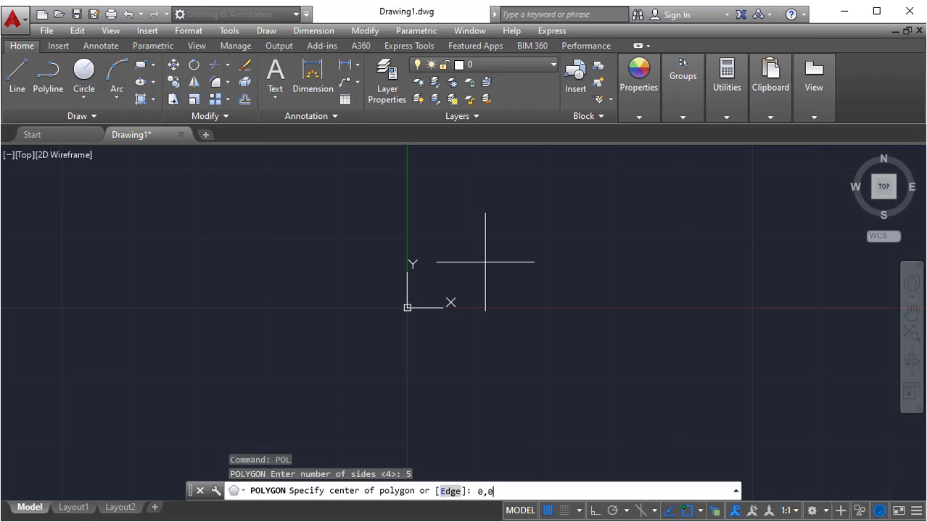
{"action": "key", "text": "Return"}
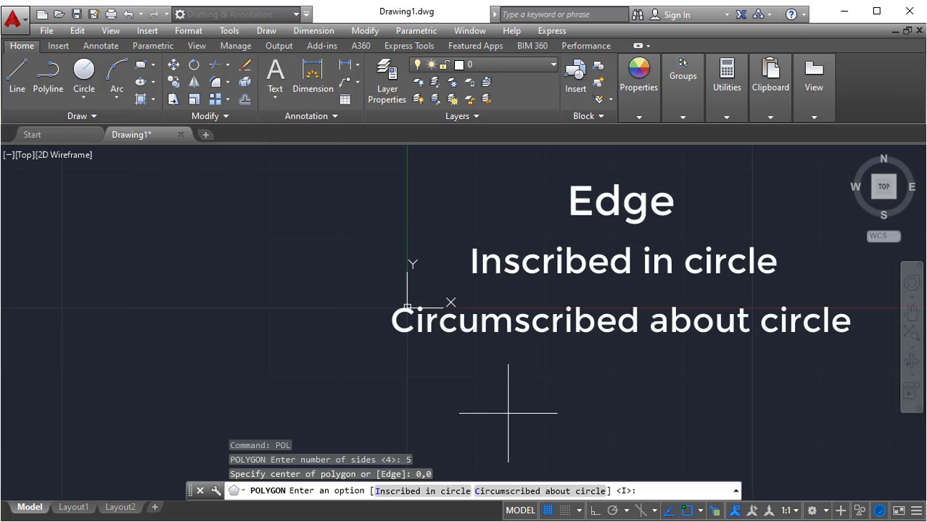
{"action": "left_click", "coordinate": [431, 492]}
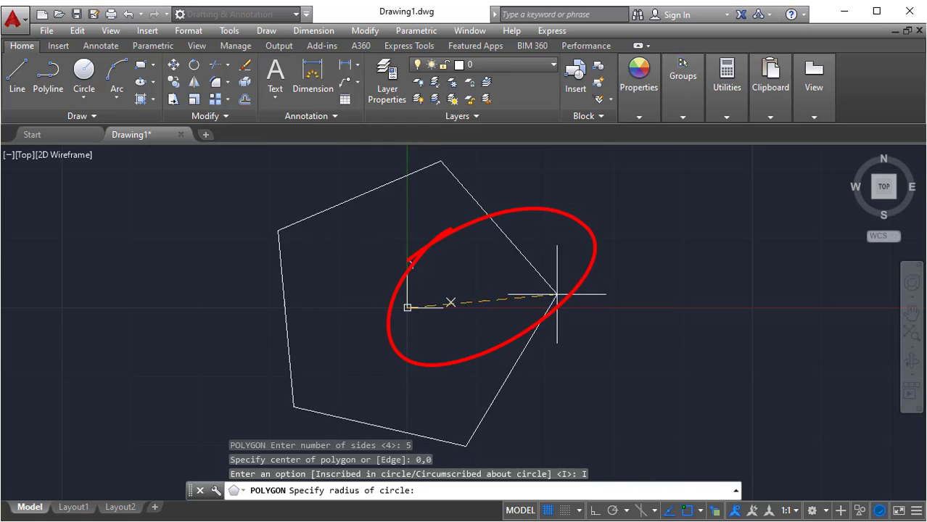
{"action": "left_click", "coordinate": [481, 226]}
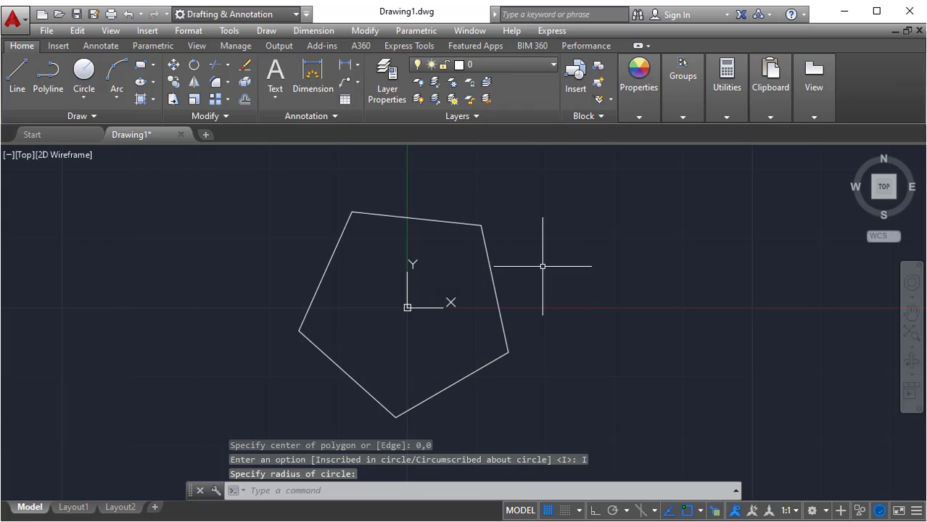
Draw a circle centred at the origin and passing through the pentagon's upper-right vertex.
{"action": "type", "text": "c"}
{"action": "key", "text": "Return"}
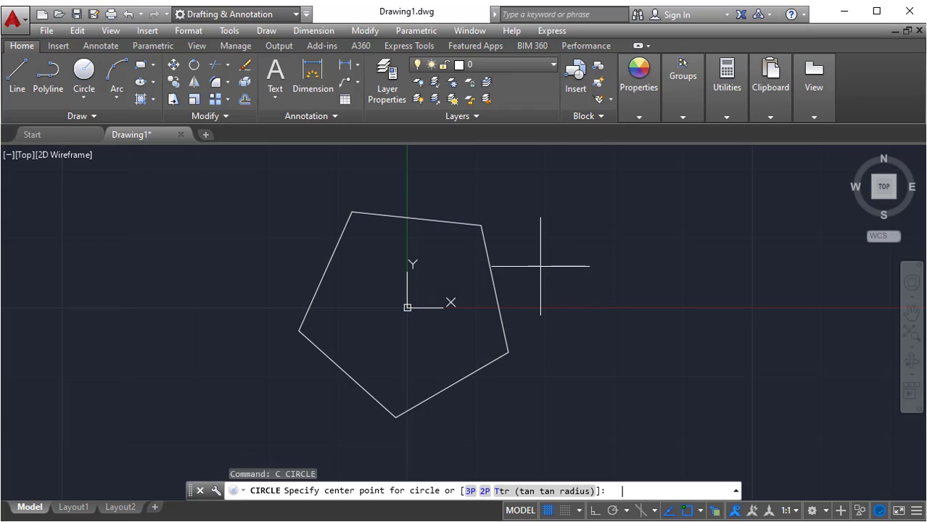
{"action": "left_click", "coordinate": [407, 308]}
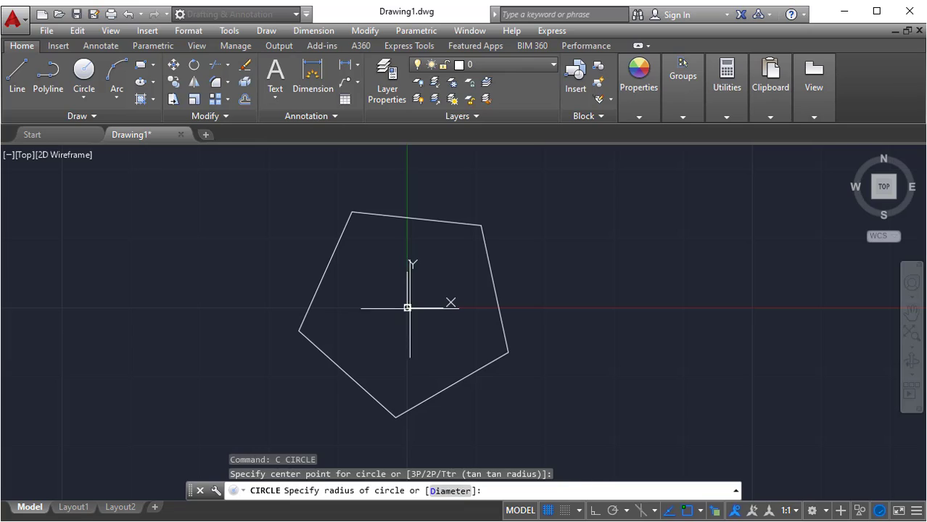
{"action": "left_click", "coordinate": [481, 226]}
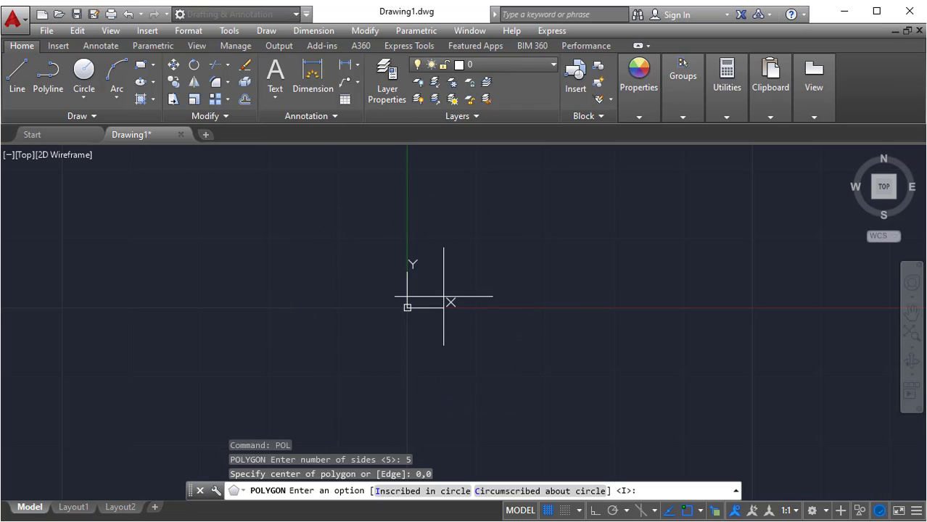
Draw a five-sided polygon centred at 0,0, inscribed in a circle of radius 10.
{"action": "left_click", "coordinate": [421, 494]}
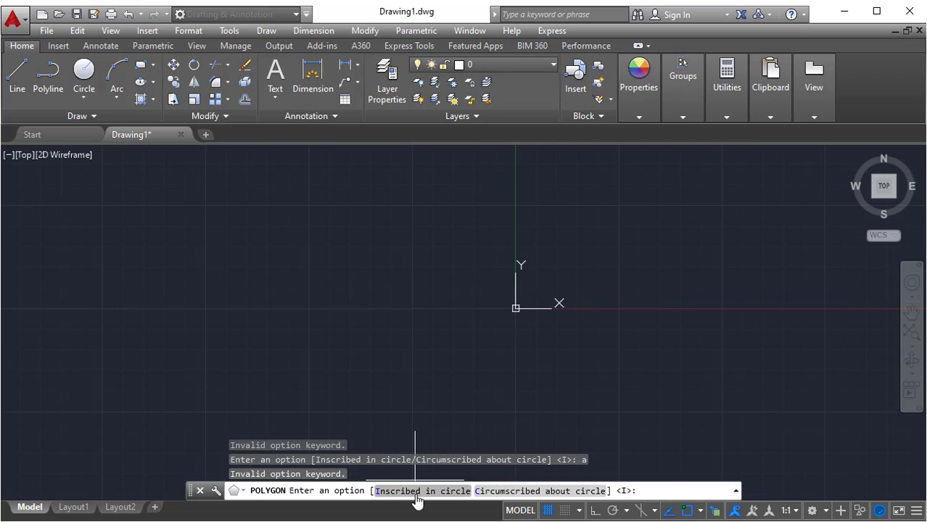
{"action": "left_click", "coordinate": [417, 493]}
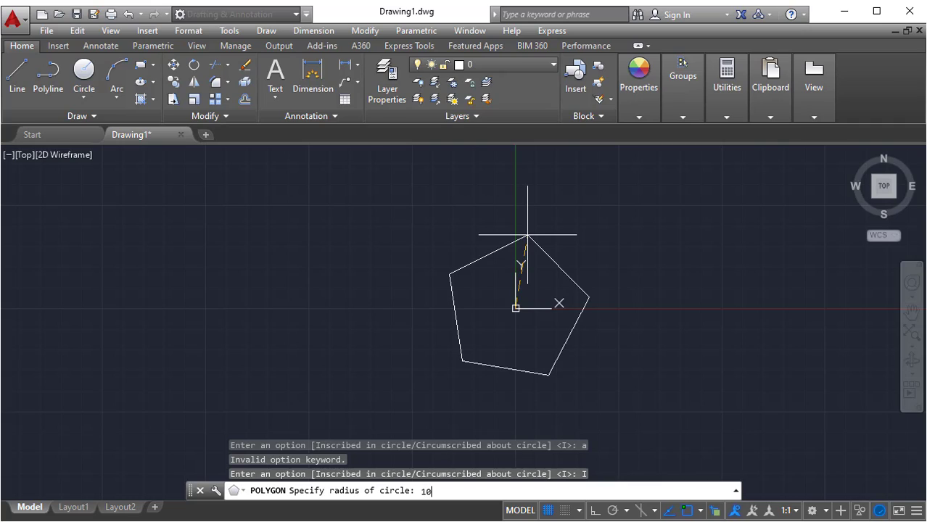
{"action": "type", "text": "10"}
{"action": "key", "text": "Return"}
{"action": "scroll", "coordinate": [573, 305], "scroll_direction": "up", "scroll_amount": 2}
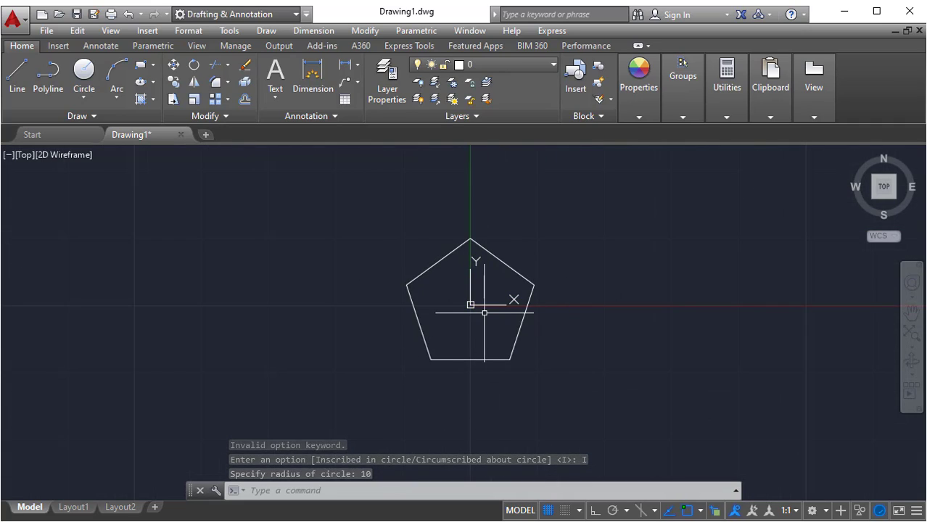
Add a vertical linear dimension from the pentagon's centre to its top vertex, placed to the left of the shape.
{"action": "left_click", "coordinate": [342, 69]}
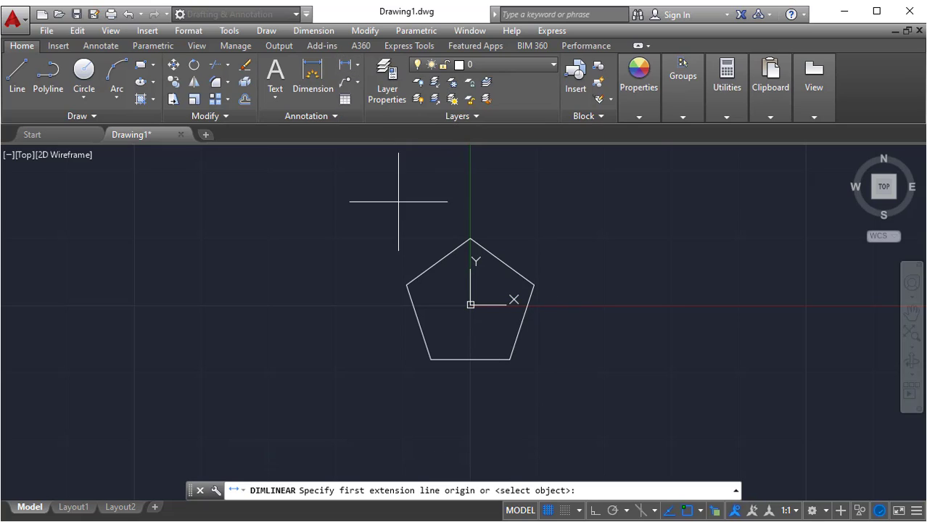
{"action": "left_click", "coordinate": [470, 304]}
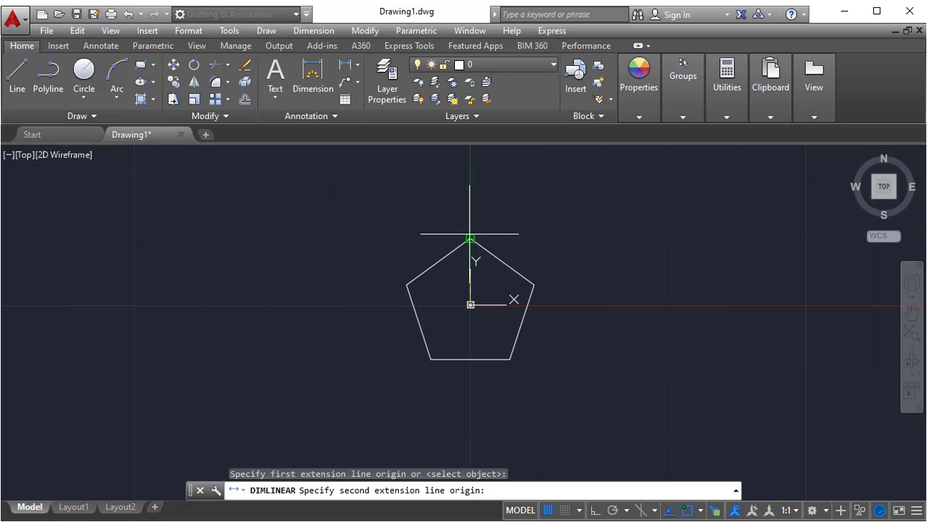
{"action": "left_click", "coordinate": [470, 238]}
{"action": "left_click", "coordinate": [352, 256]}
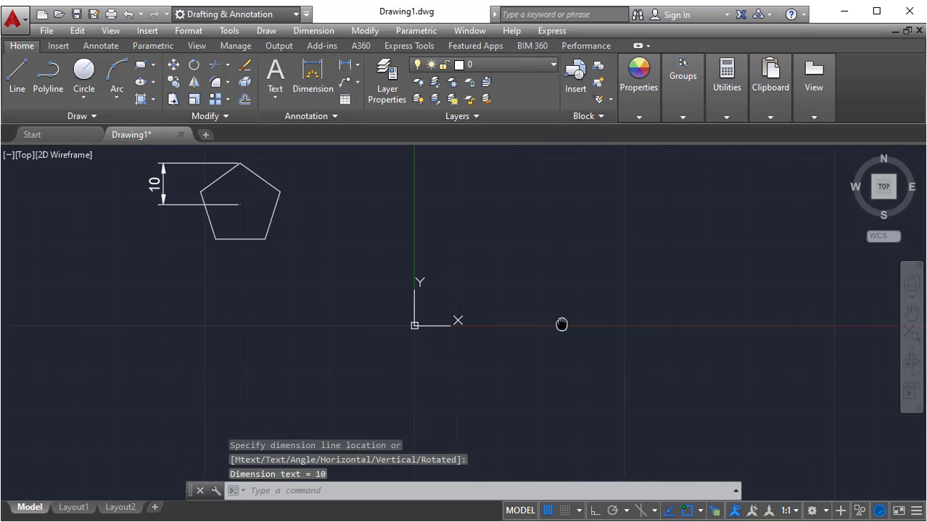
Draw a second five-sided polygon centred at 0,0, circumscribed about a circle of radius 10.
{"action": "middle_click_drag", "start_coordinate": [561, 325], "coordinate": [556, 324]}
{"action": "scroll", "coordinate": [449, 328], "scroll_direction": "up", "scroll_amount": 2}
{"action": "middle_click_drag", "start_coordinate": [462, 310], "coordinate": [477, 358]}
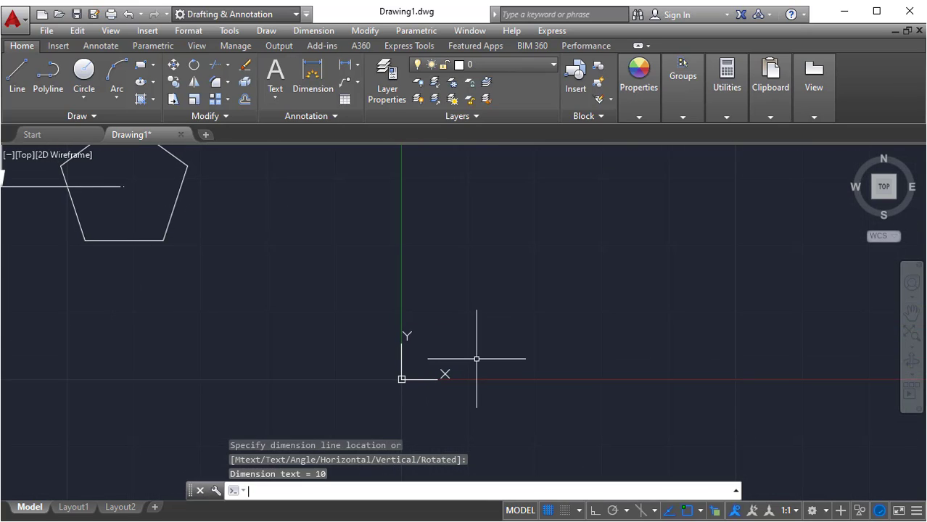
{"action": "key", "text": "Return"}
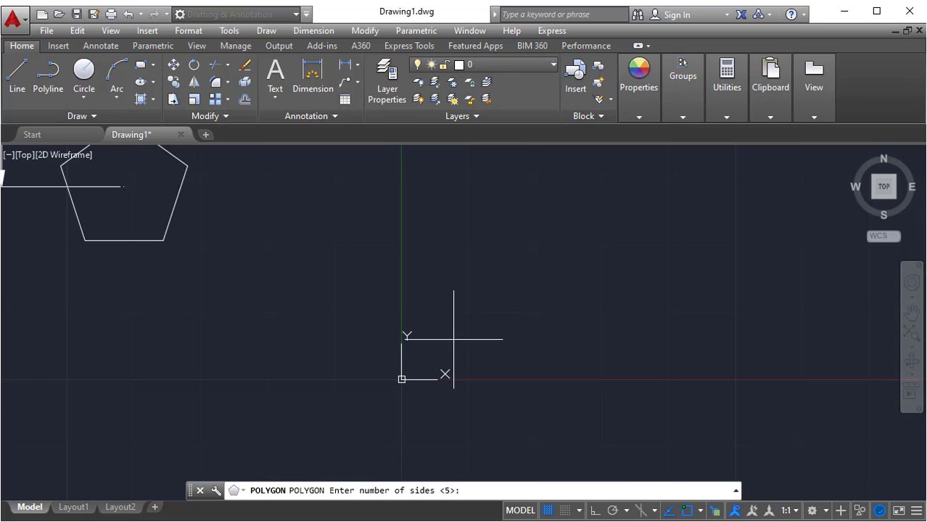
{"action": "key", "text": "Return"}
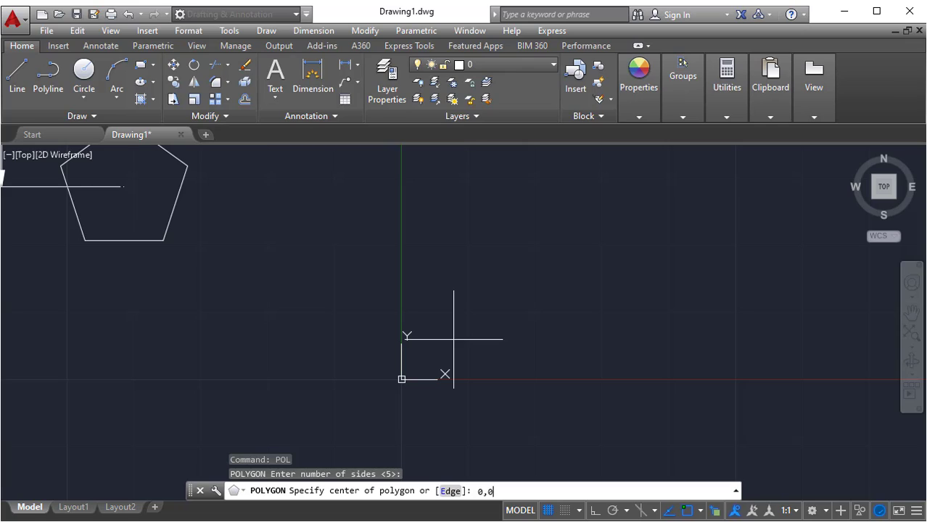
{"action": "key", "text": "Return"}
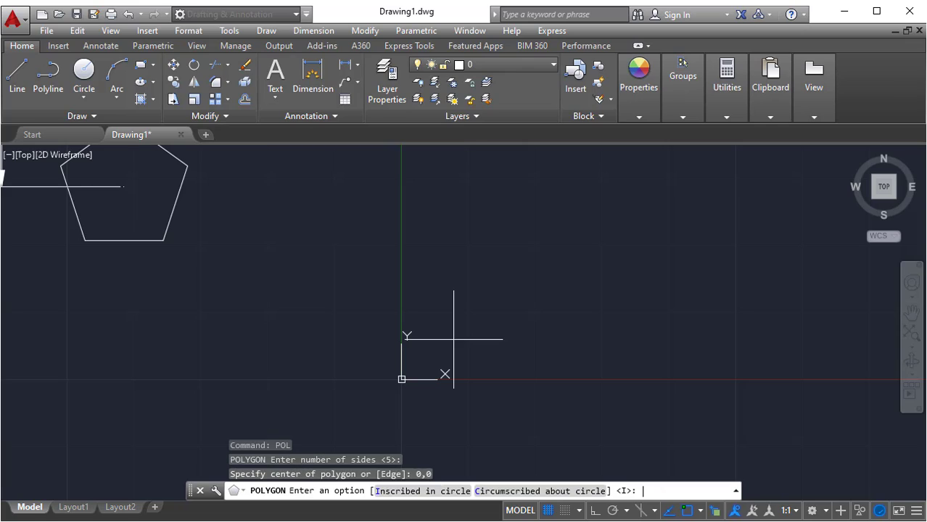
{"action": "left_click", "coordinate": [527, 493]}
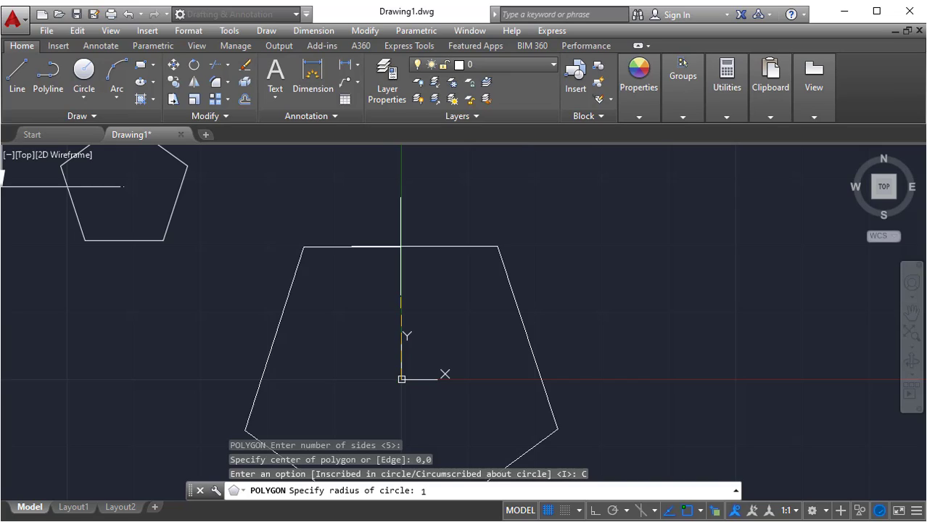
{"action": "key", "text": "Return"}
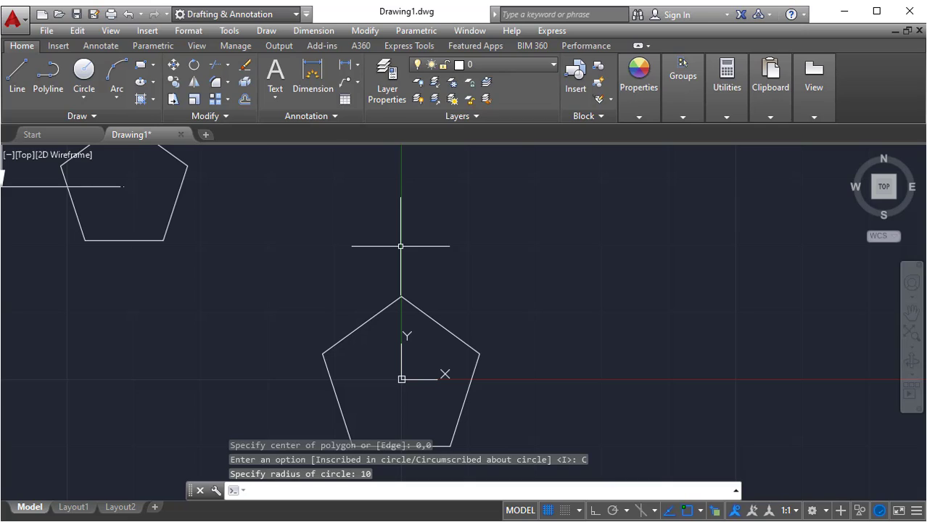
Add a vertical linear dimension from the second pentagon's centre to its bottom edge's midpoint, placed to the right of the shape.
{"action": "scroll", "coordinate": [173, 240], "scroll_direction": "down", "scroll_amount": 2}
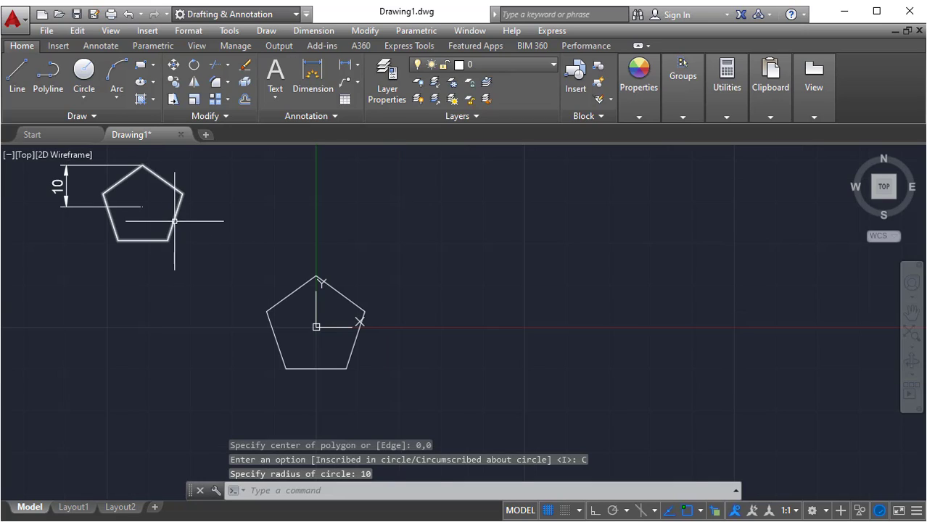
{"action": "left_click", "coordinate": [345, 67]}
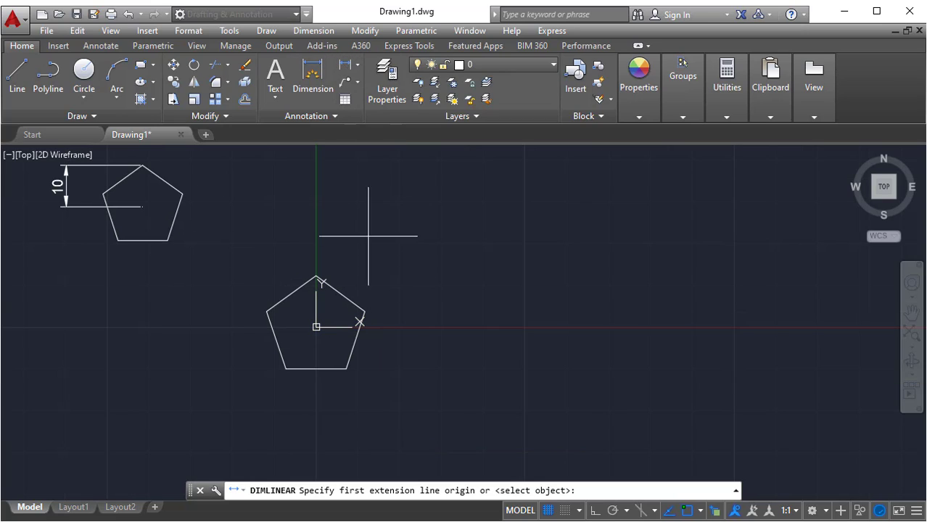
{"action": "left_click", "coordinate": [316, 327]}
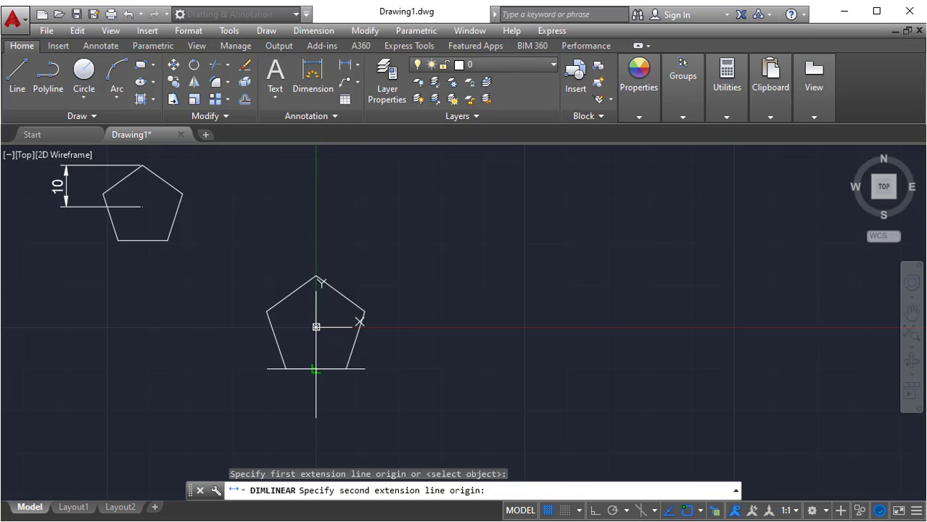
{"action": "left_click", "coordinate": [316, 369]}
{"action": "left_click", "coordinate": [390, 354]}
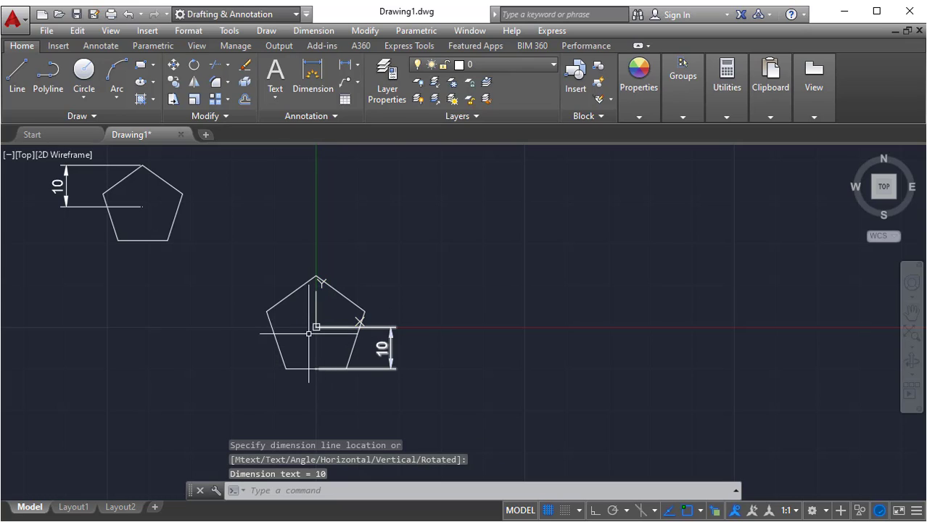
Select the circumscribed pentagon with its dimension and move both away from the origin, beside the inscribed pentagon.
{"action": "left_click", "coordinate": [421, 395]}
{"action": "left_click", "coordinate": [273, 282]}
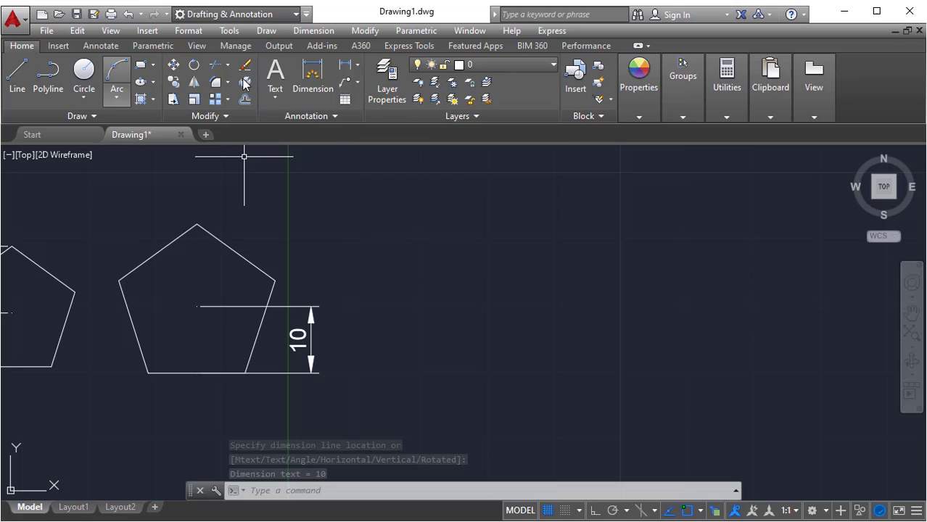
{"action": "scroll", "coordinate": [352, 228], "scroll_direction": "down", "scroll_amount": 2}
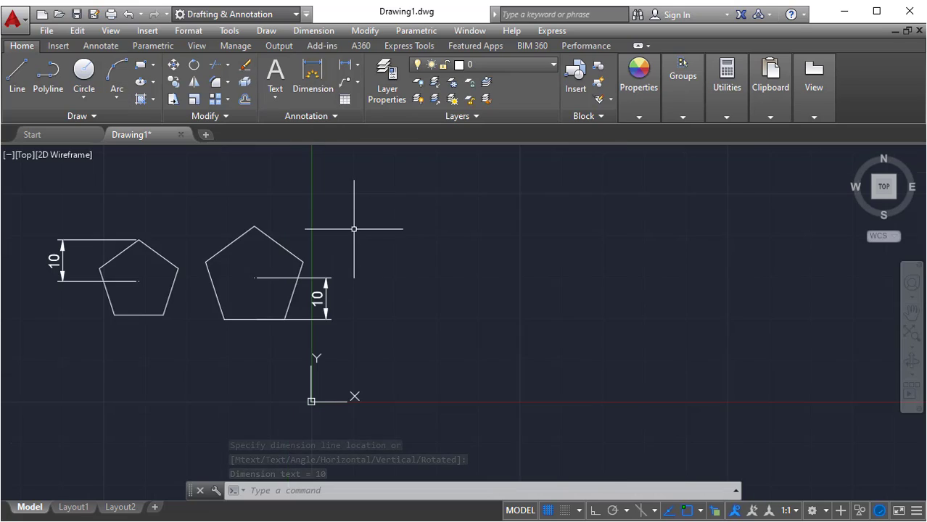
{"action": "middle_click_drag", "start_coordinate": [358, 235], "coordinate": [374, 235]}
{"action": "scroll", "coordinate": [373, 235], "scroll_direction": "up", "scroll_amount": 2}
{"action": "middle_click_drag", "start_coordinate": [430, 223], "coordinate": [558, 200]}
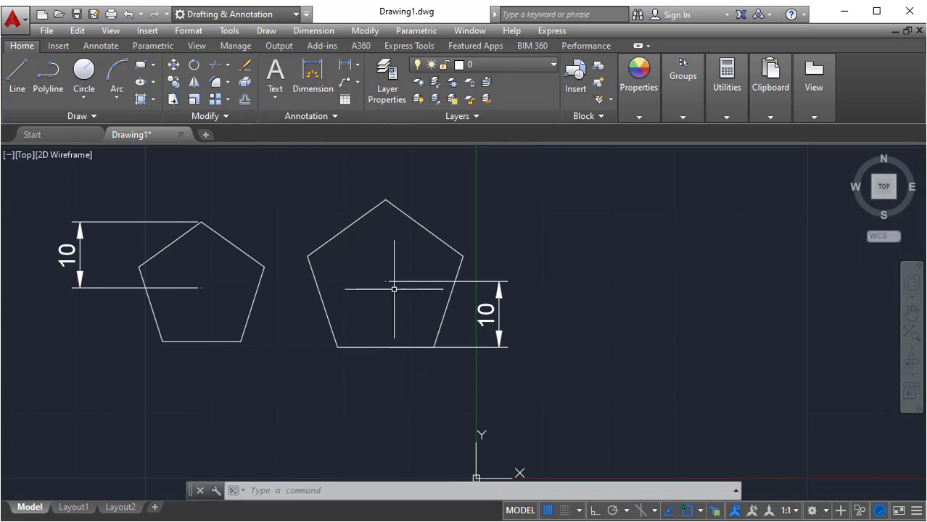
Draw a five-sided polygon with the Edge option to the right of the other two, with Ortho on and a horizontal bottom edge of 10.
{"action": "left_click", "coordinate": [153, 65]}
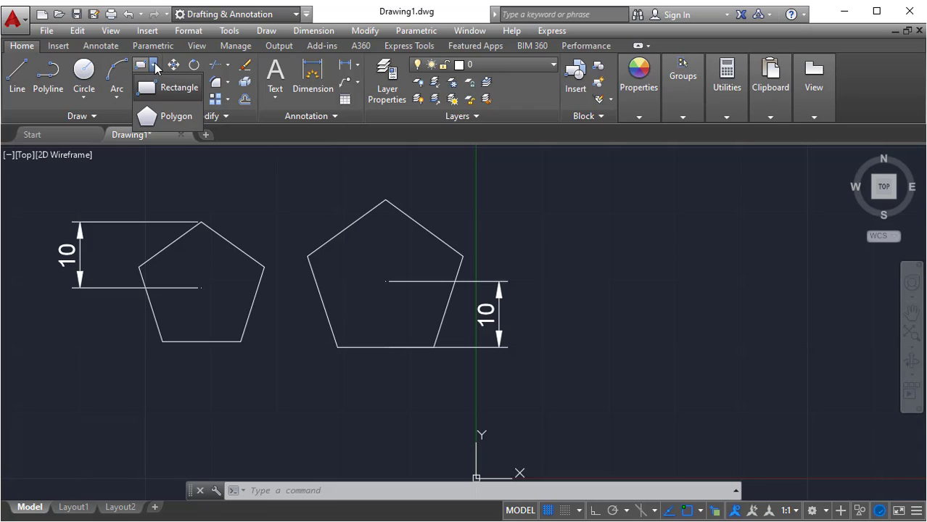
{"action": "left_click", "coordinate": [174, 116]}
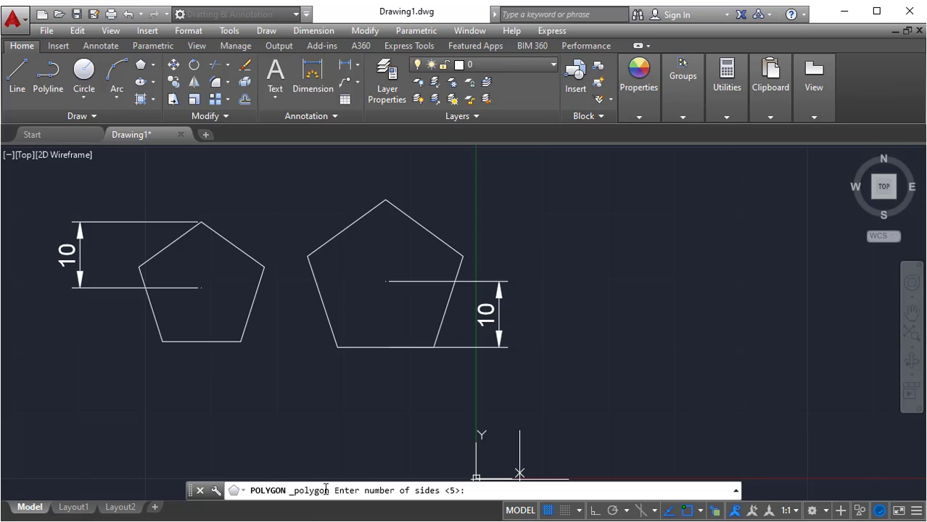
{"action": "type", "text": "5"}
{"action": "key", "text": "Return"}
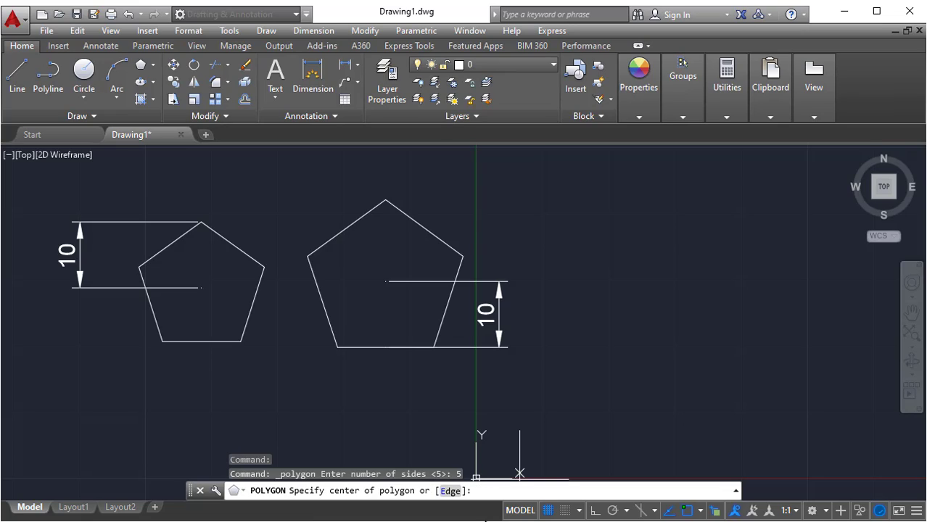
{"action": "left_click", "coordinate": [450, 491]}
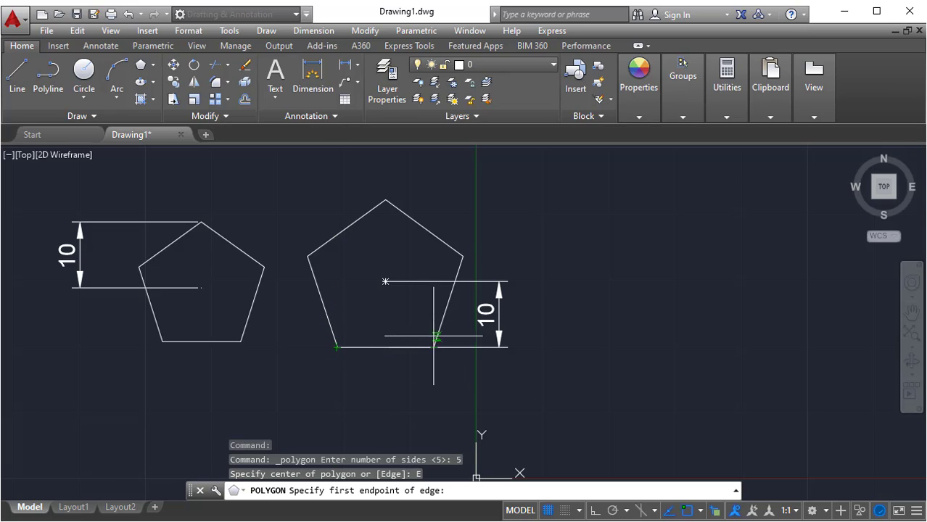
{"action": "left_click", "coordinate": [616, 330]}
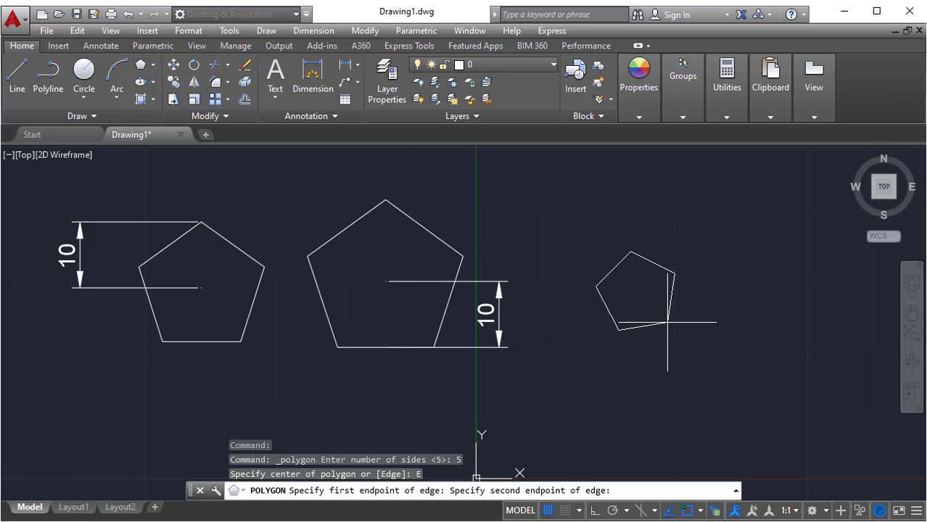
{"action": "key", "text": "F8"}
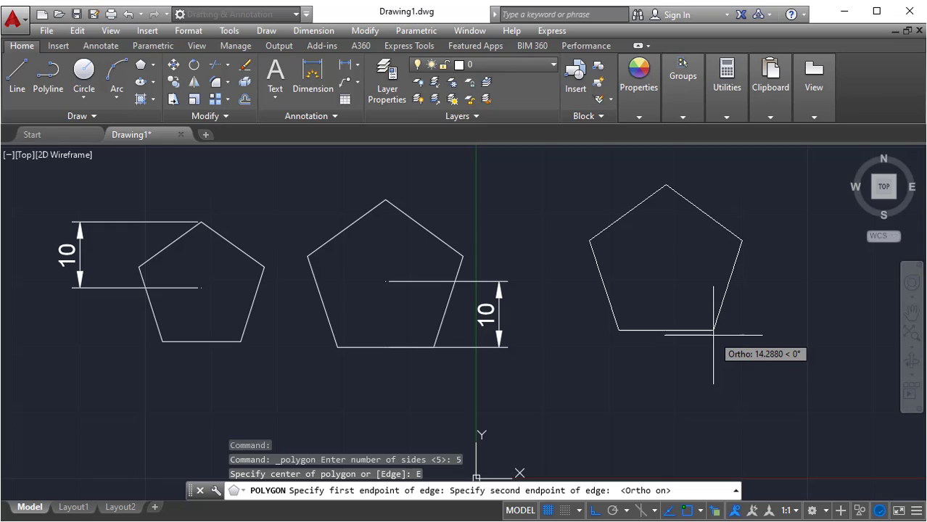
{"action": "type", "text": "10"}
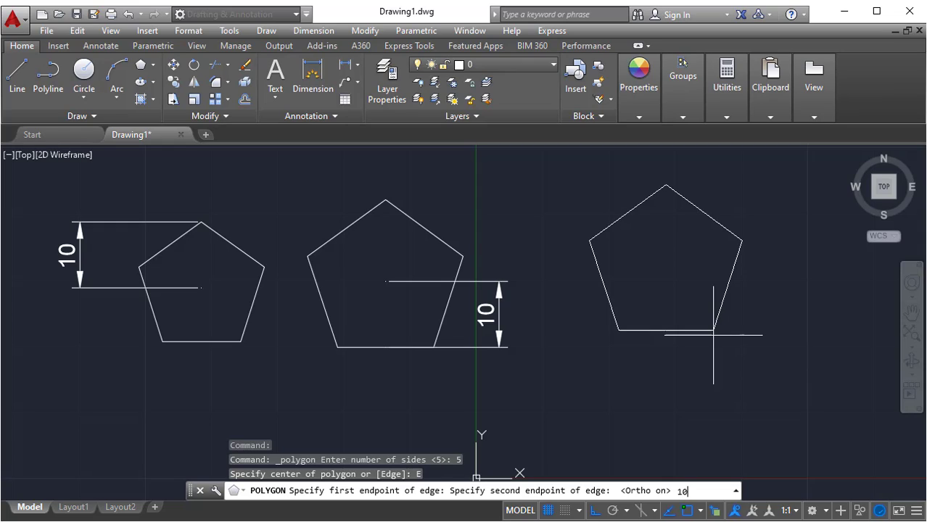
{"action": "key", "text": "Return"}
Add a horizontal linear dimension to the edge-drawn pentagon's bottom edge, placed below the shape.
{"action": "type", "text": "dli"}
{"action": "key", "text": "Return"}
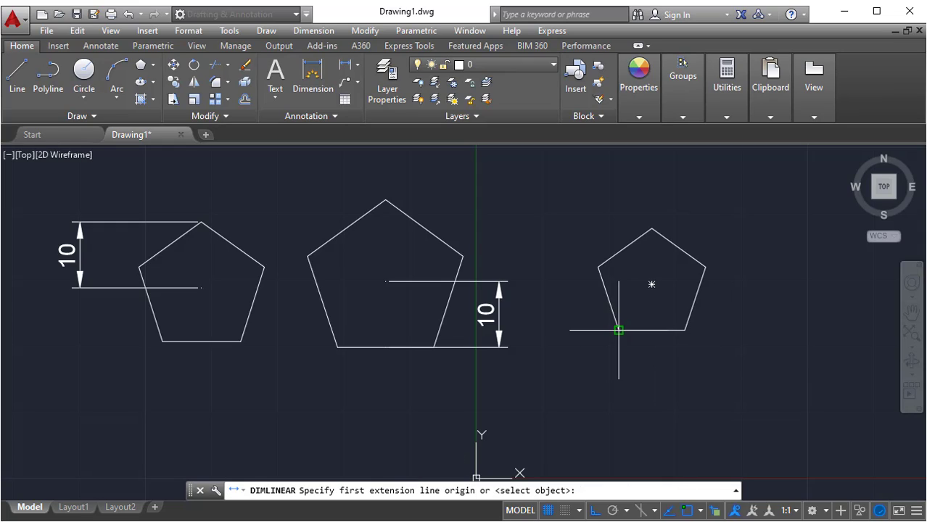
{"action": "left_click", "coordinate": [618, 330]}
{"action": "left_click", "coordinate": [685, 330]}
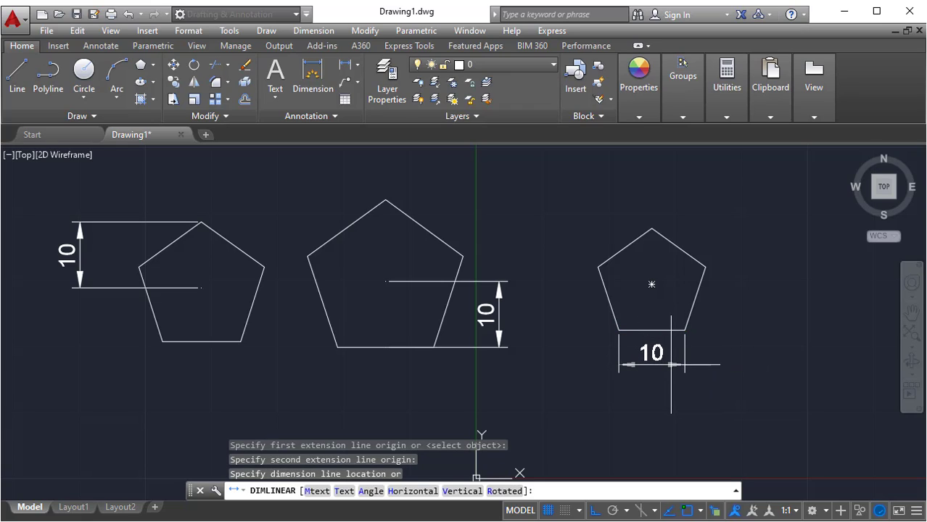
{"action": "left_click", "coordinate": [671, 367]}
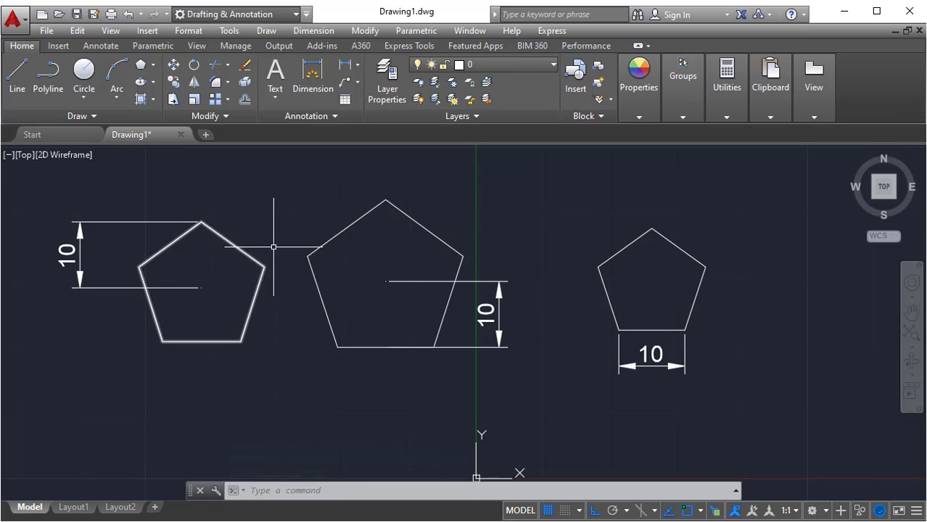
Add a horizontal linear dimension below the circumscribed pentagon's bottom edge.
{"action": "left_click", "coordinate": [345, 67]}
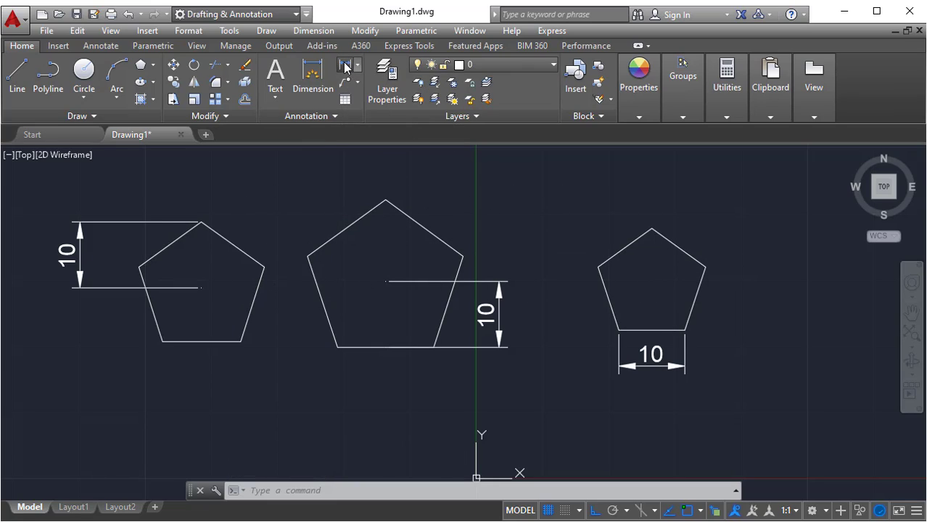
{"action": "left_click", "coordinate": [336, 348]}
{"action": "left_click", "coordinate": [434, 348]}
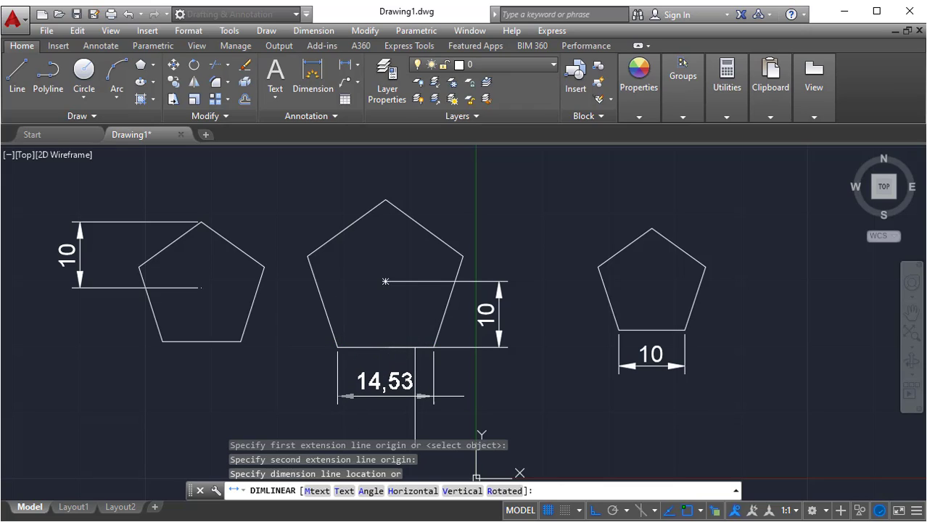
{"action": "left_click", "coordinate": [415, 396]}
Add a horizontal linear dimension below the inscribed pentagon's bottom edge.
{"action": "key", "text": "Return"}
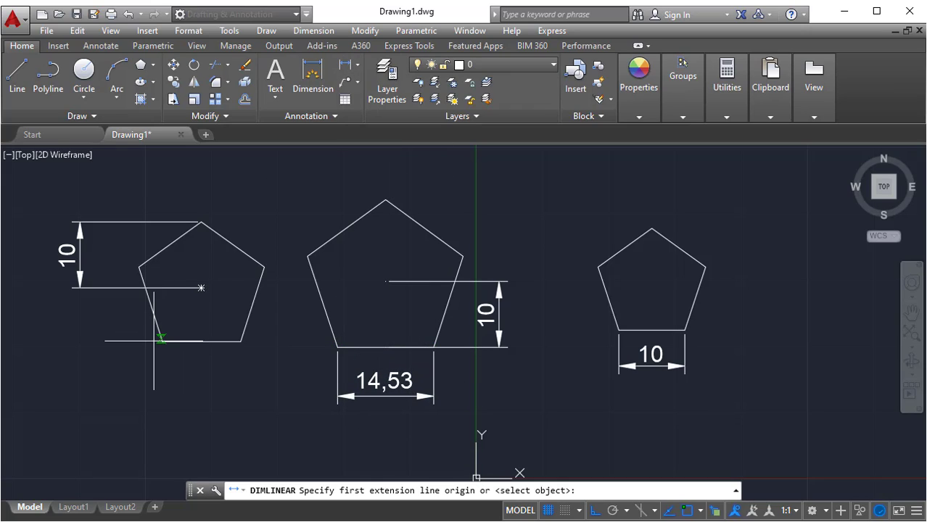
{"action": "left_click", "coordinate": [163, 342]}
{"action": "left_click", "coordinate": [241, 342]}
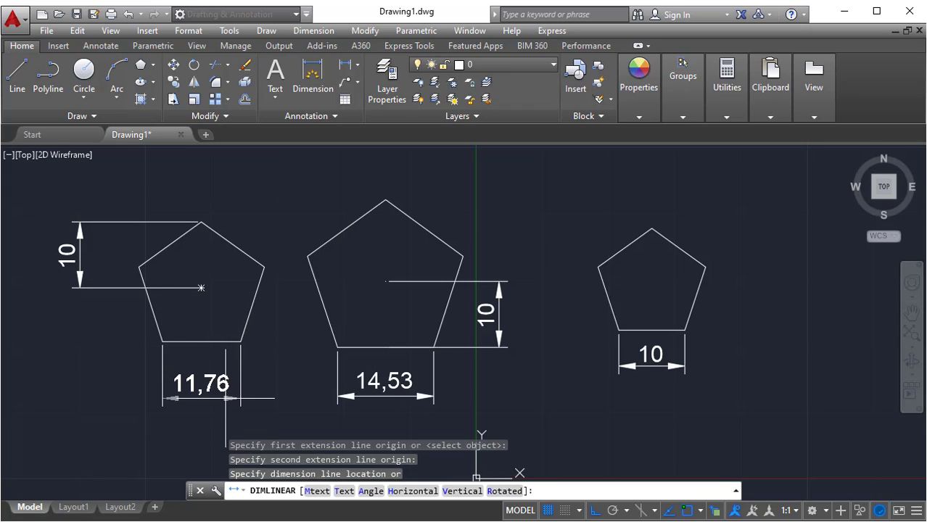
{"action": "left_click", "coordinate": [246, 398]}
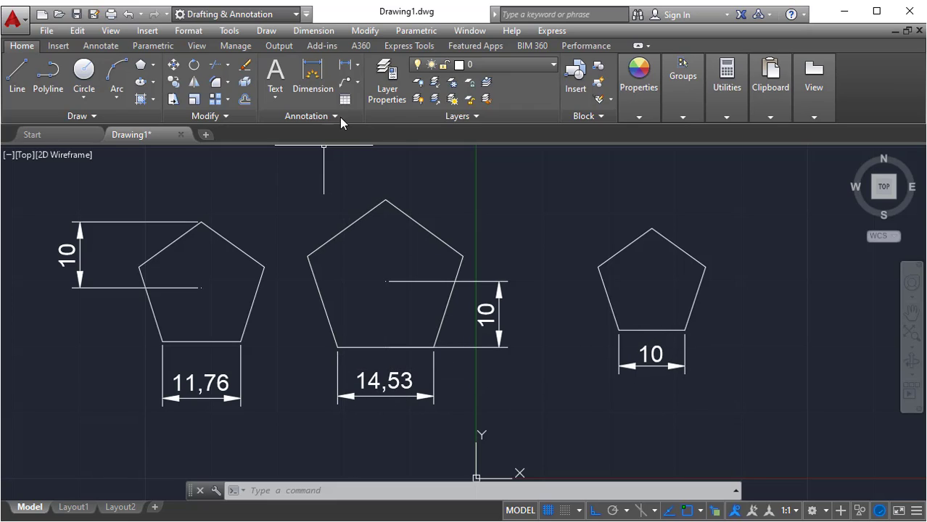
{"action": "left_click", "coordinate": [267, 30]}
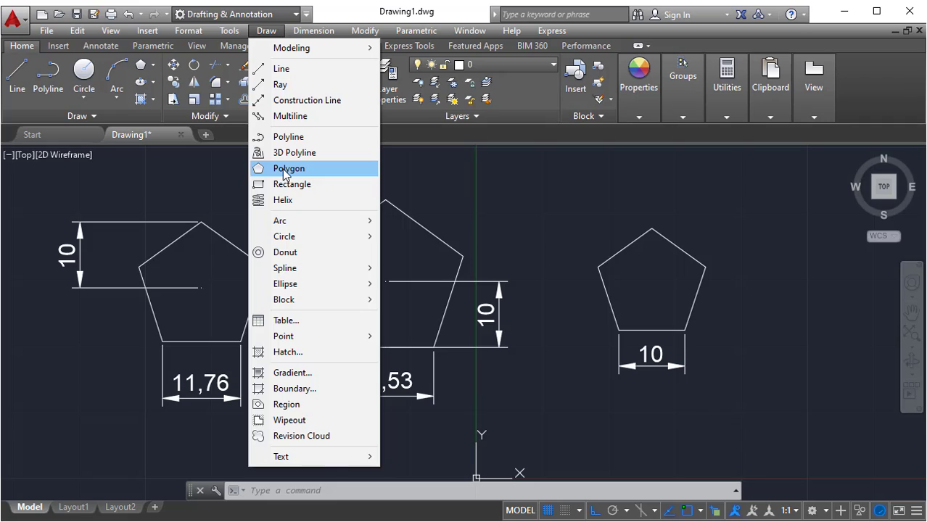
{"action": "left_click", "coordinate": [519, 213]}
{"action": "left_click", "coordinate": [414, 187]}
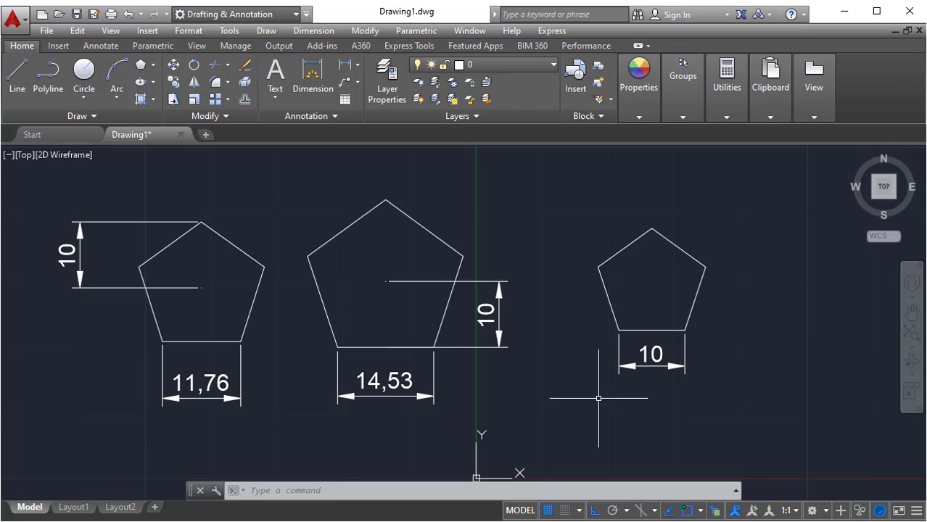
Erase all three pentagons together with their dimensions.
{"action": "middle_click_drag", "start_coordinate": [509, 347], "coordinate": [537, 352]}
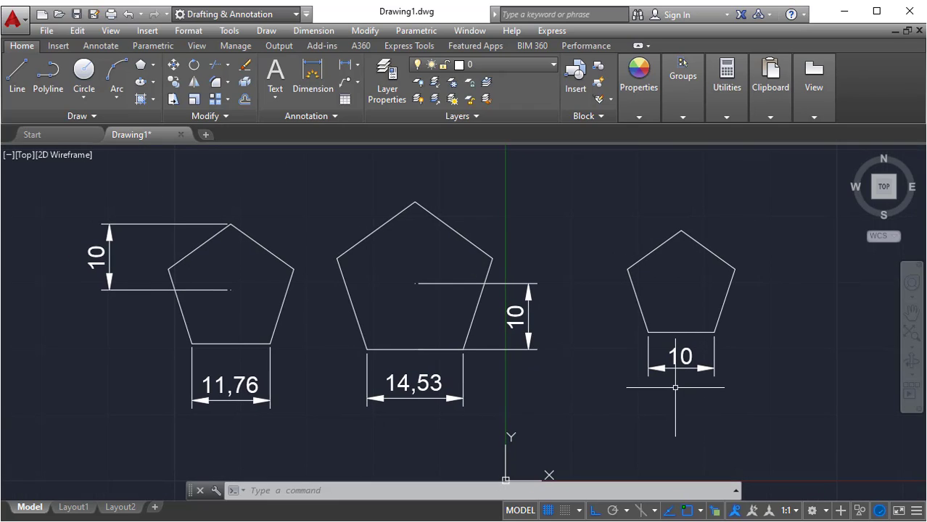
{"action": "left_click", "coordinate": [804, 404]}
{"action": "left_click", "coordinate": [108, 209]}
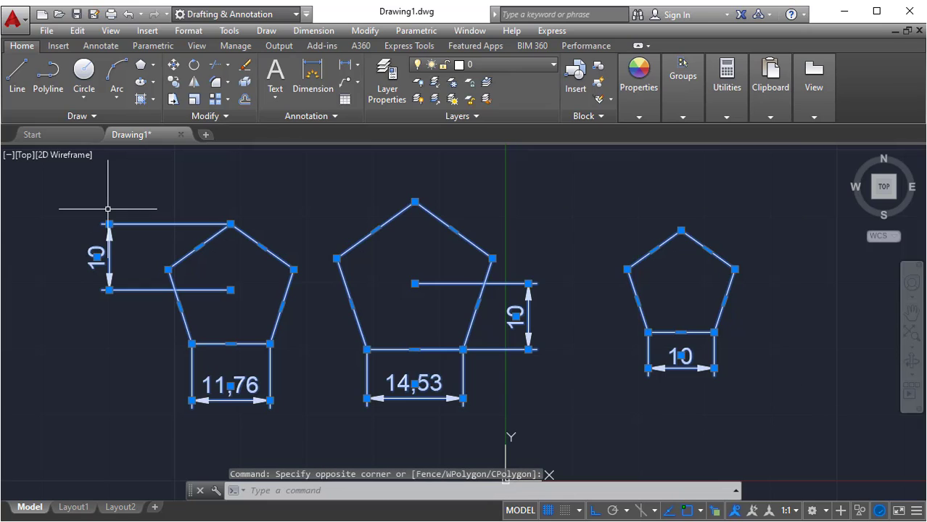
{"action": "key", "text": "Delete"}
Draw a three-sided polygon with the Edge option, placing its horizontal bottom edge to the left of the Y axis.
{"action": "middle_click_drag", "start_coordinate": [520, 316], "coordinate": [480, 301]}
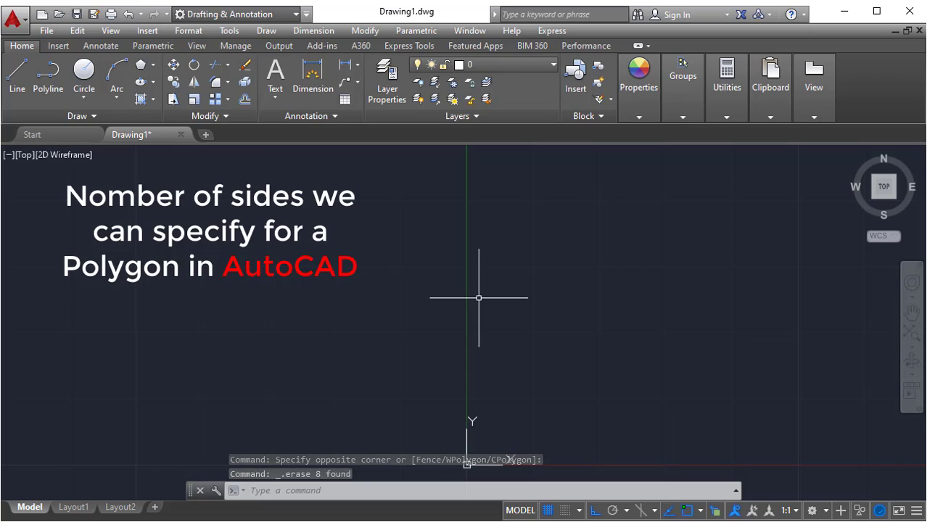
{"action": "type", "text": "p"}
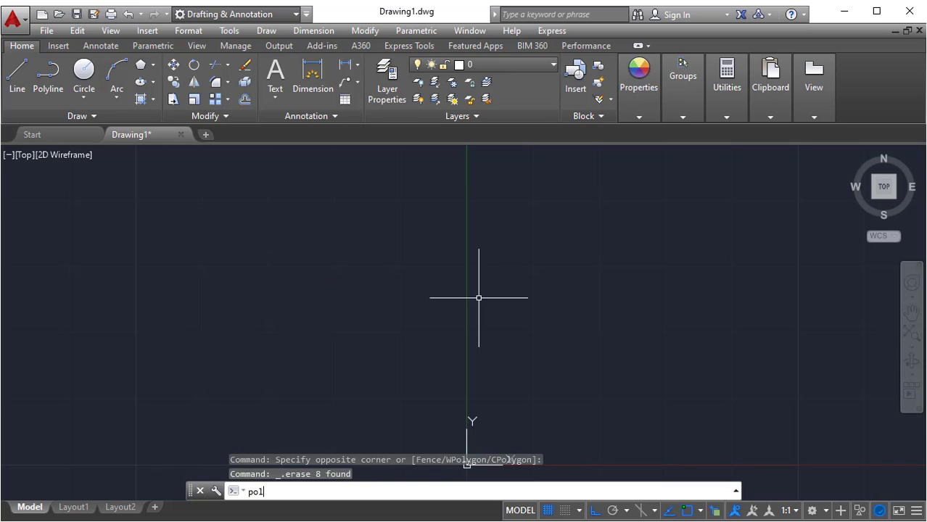
{"action": "type", "text": "ol"}
{"action": "key", "text": "Return"}
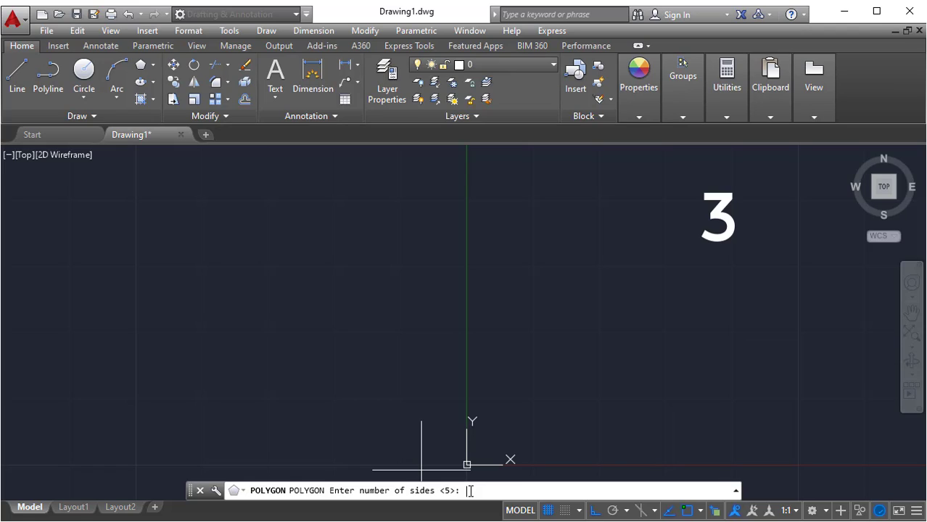
{"action": "type", "text": "3"}
{"action": "key", "text": "Return"}
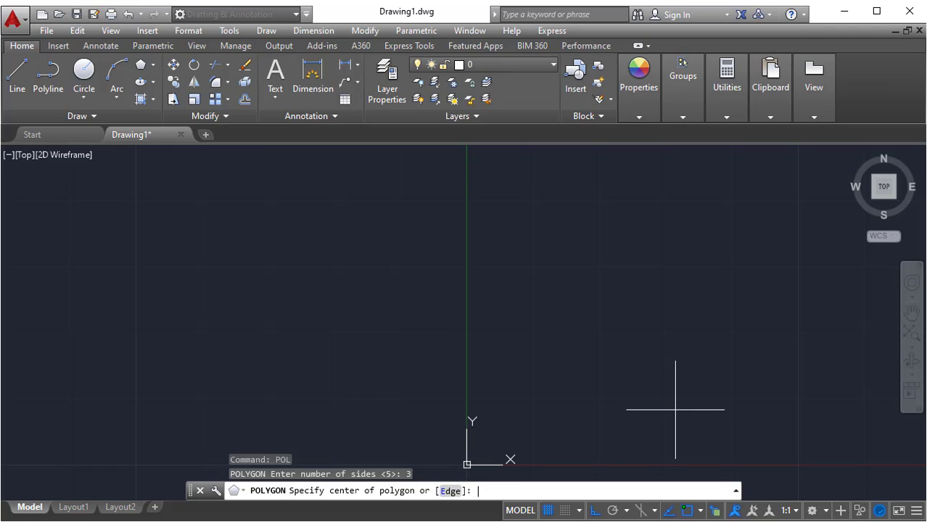
{"action": "type", "text": "E"}
{"action": "key", "text": "Return"}
{"action": "left_click", "coordinate": [322, 332]}
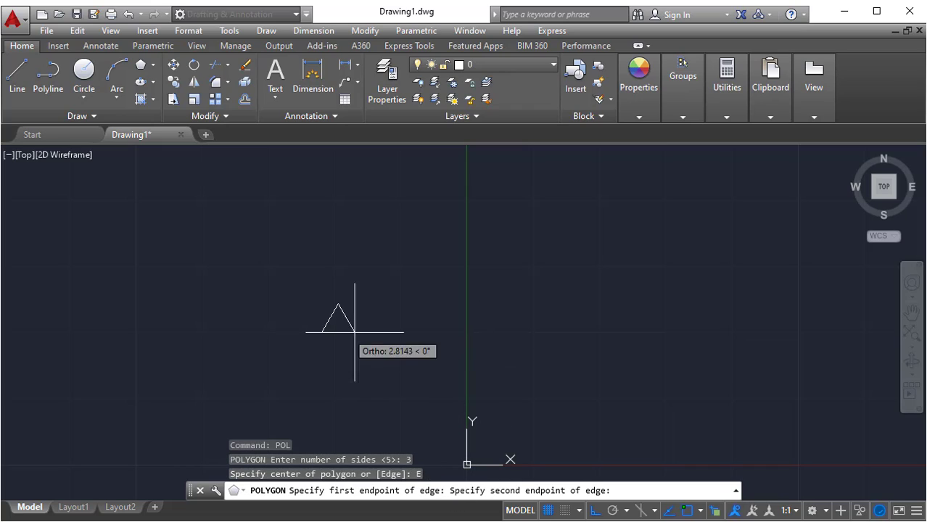
{"action": "left_click", "coordinate": [430, 332]}
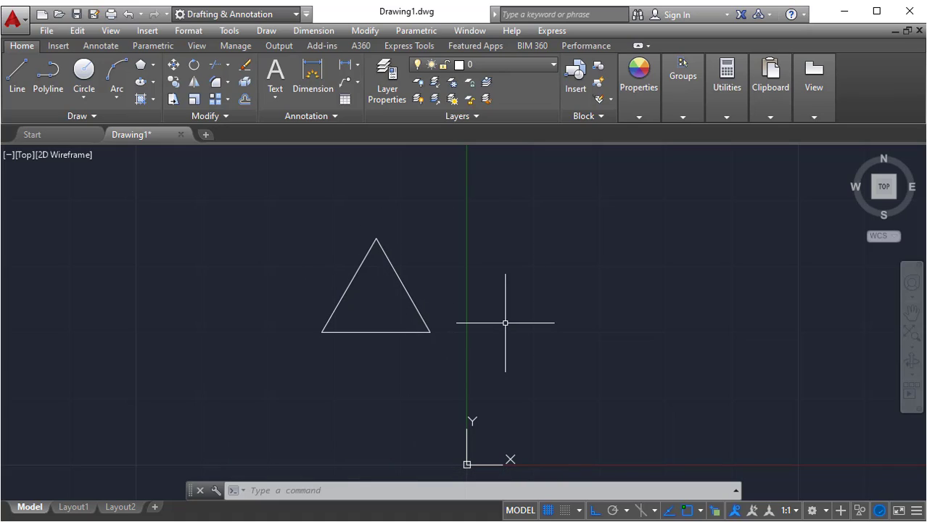
Draw a 1024-sided polygon to the right of the triangle, inscribed in a circle with a radius of about 10.5.
{"action": "mouse_move", "coordinate": [514, 335]}
{"action": "middle_mouse_down"}
{"action": "mouse_move", "coordinate": [480, 327]}
{"action": "mouse_move", "coordinate": [474, 336]}
{"action": "middle_mouse_up"}
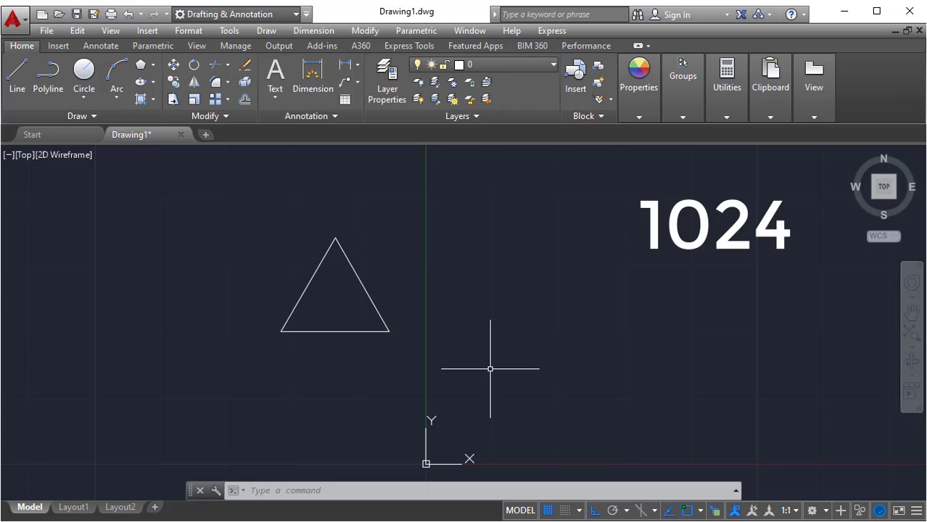
{"action": "type", "text": "p"}
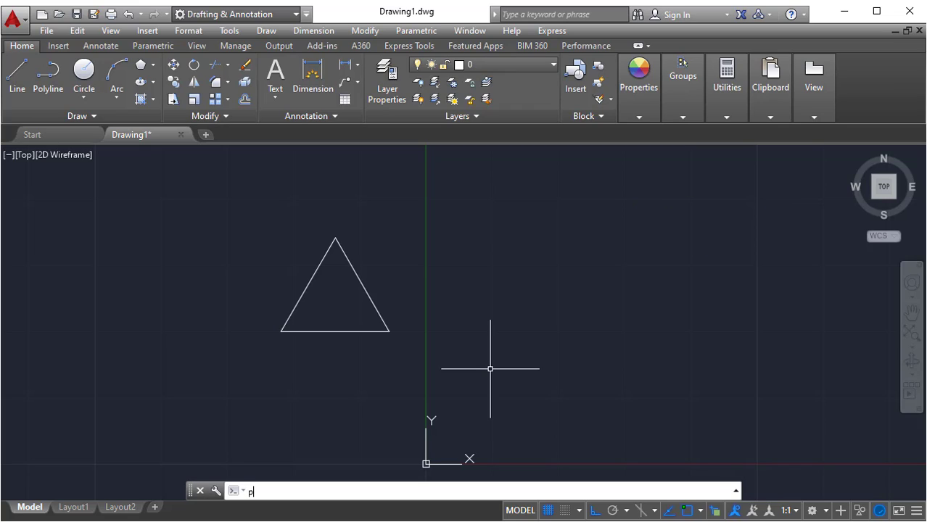
{"action": "type", "text": "ol"}
{"action": "key", "text": "Return"}
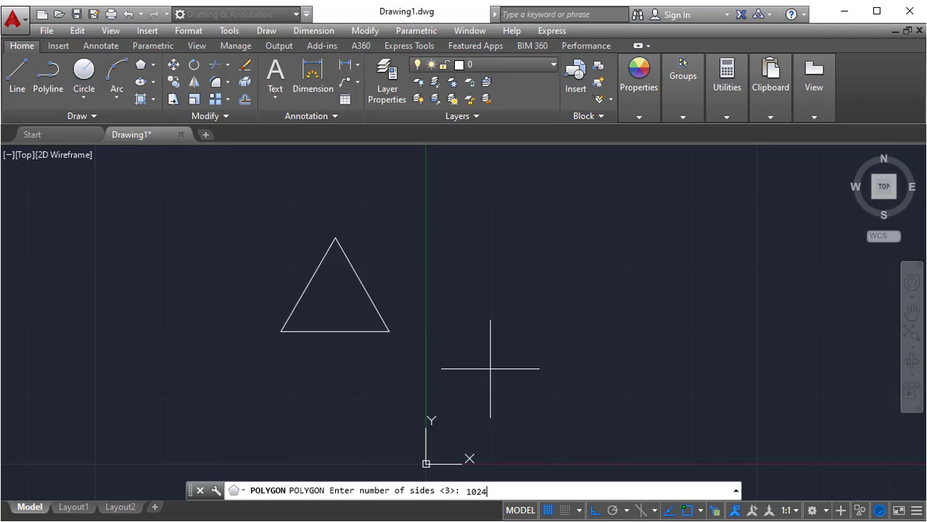
{"action": "key", "text": "Return"}
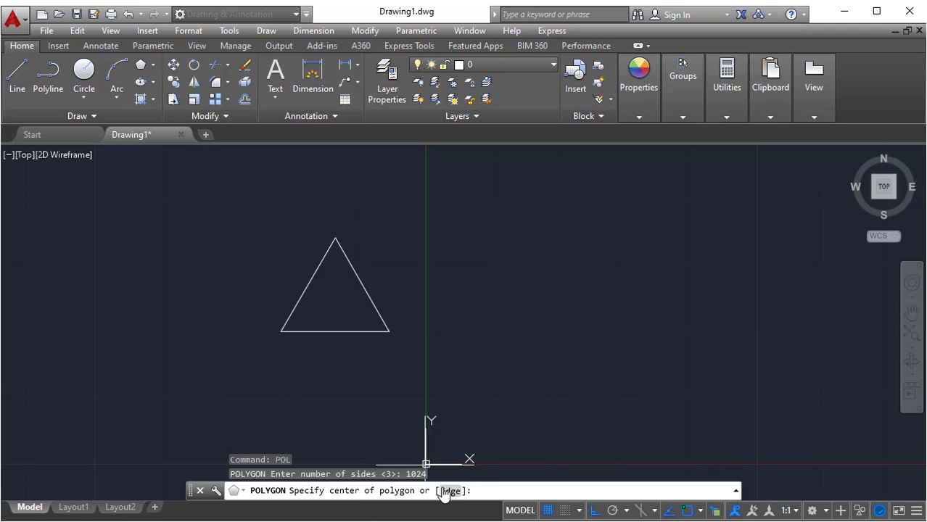
{"action": "left_click", "coordinate": [525, 268]}
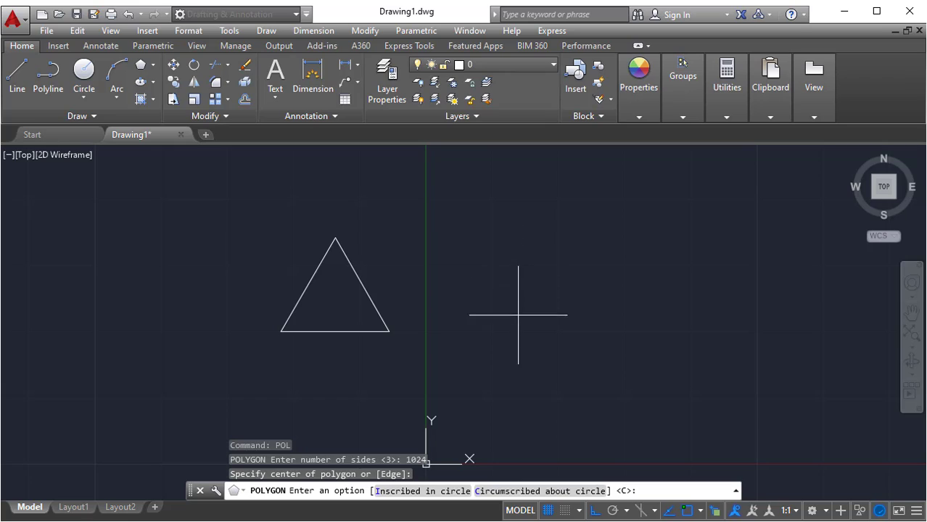
{"action": "left_click", "coordinate": [404, 491]}
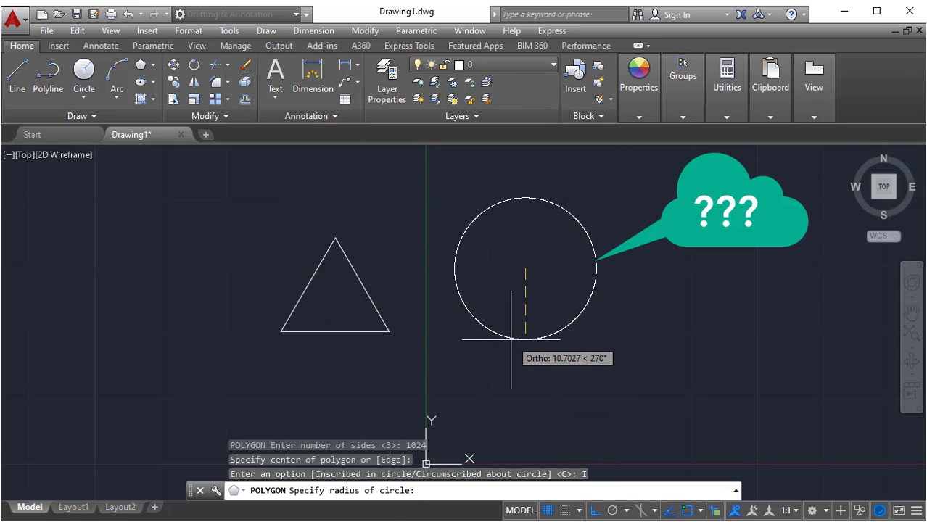
{"action": "left_click", "coordinate": [507, 337]}
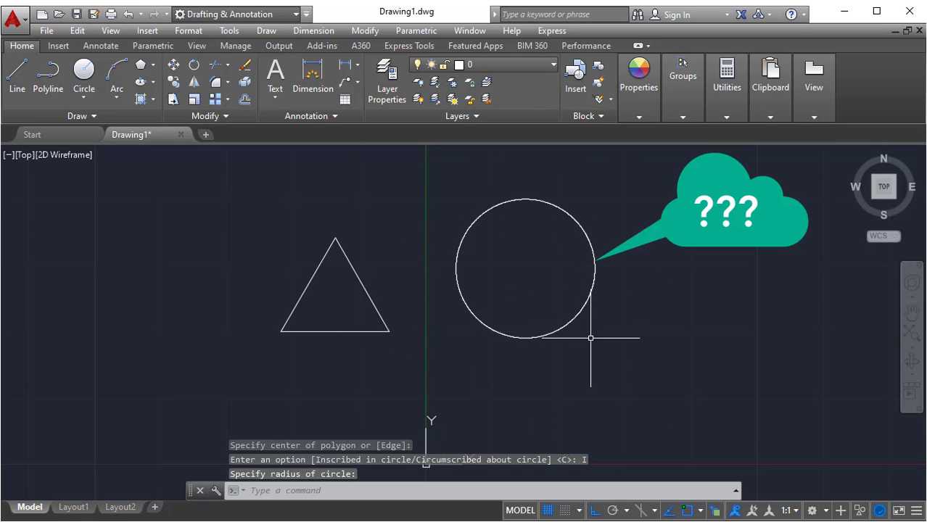
{"action": "left_click", "coordinate": [471, 369]}
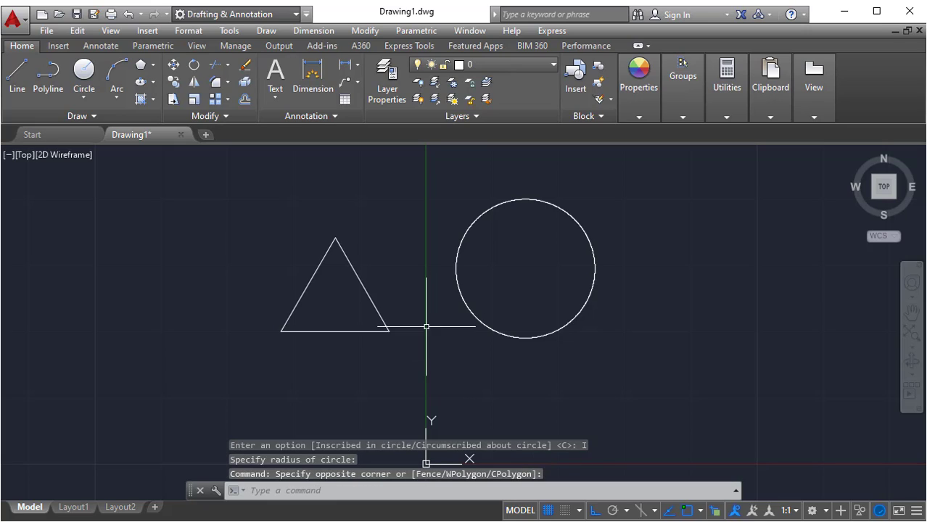
Draw a small rectangle above and between the triangle and the 1024-sided polygon, ending just past the Y axis.
{"action": "left_click", "coordinate": [153, 64]}
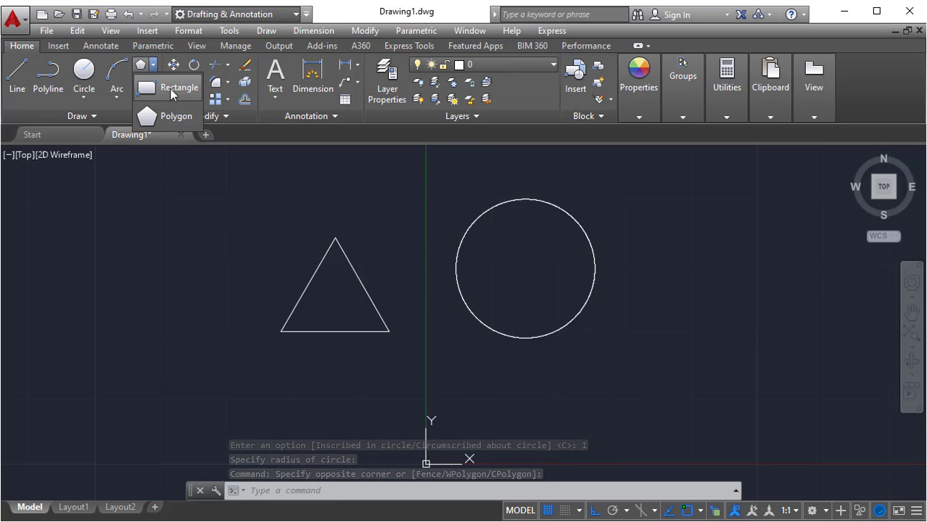
{"action": "left_click", "coordinate": [171, 87]}
{"action": "left_click", "coordinate": [357, 175]}
{"action": "left_click", "coordinate": [428, 216]}
Draw a circle below and between the triangle and the 1024-sided polygon, centred just above and right of the origin.
{"action": "left_click", "coordinate": [99, 100]}
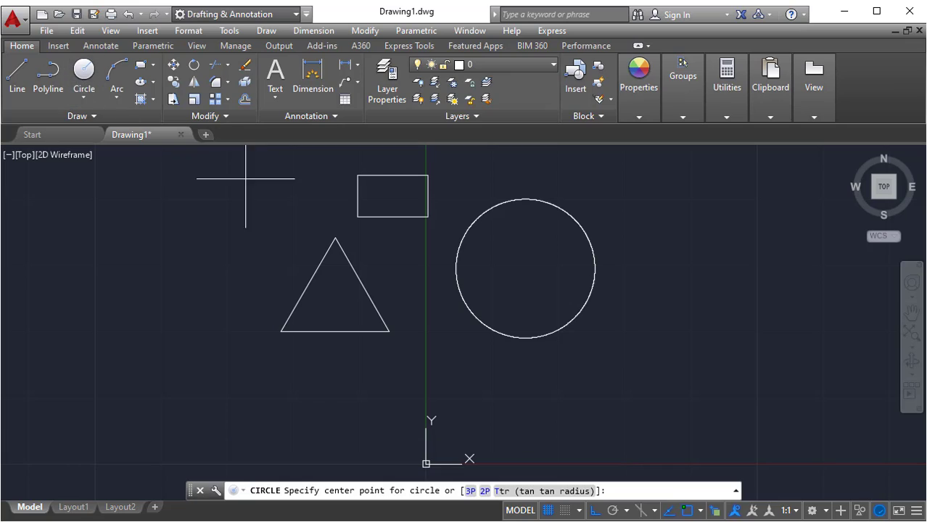
{"action": "left_click", "coordinate": [443, 404]}
{"action": "left_click", "coordinate": [491, 426]}
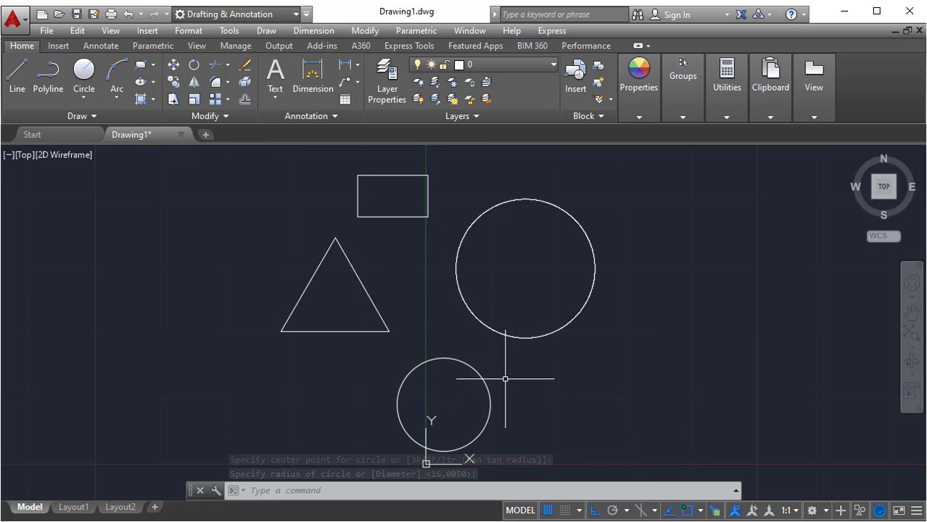
Check the object types of the rectangle and the triangle, and look through the available drawing commands.
{"action": "mouse_move", "coordinate": [479, 372]}
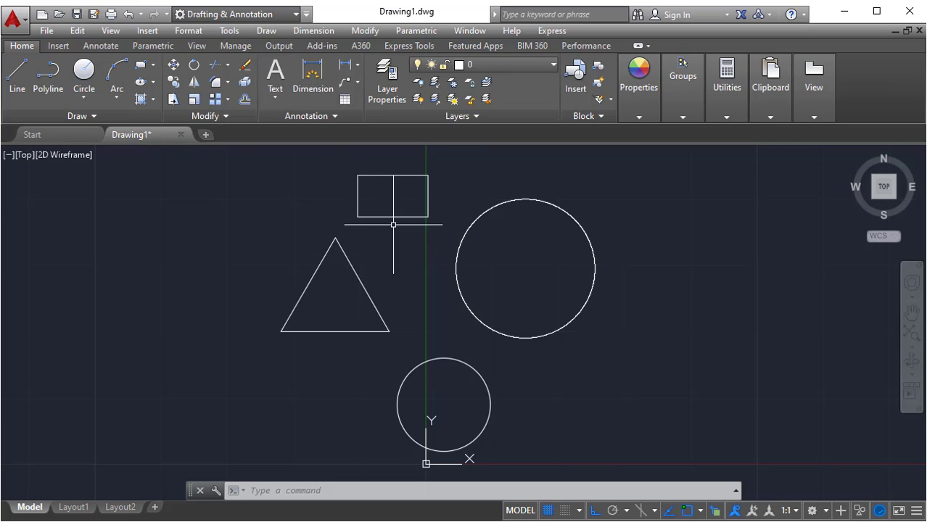
{"action": "mouse_move", "coordinate": [394, 215]}
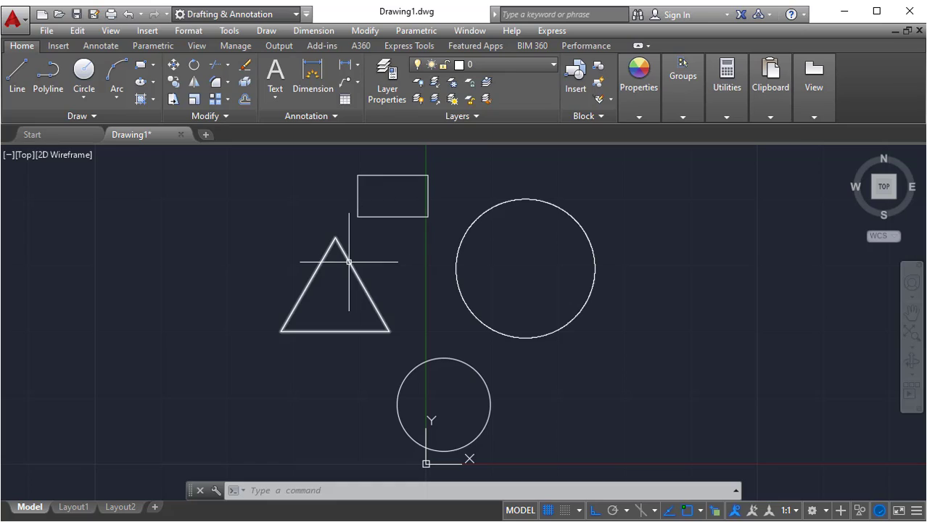
{"action": "mouse_move", "coordinate": [349, 262]}
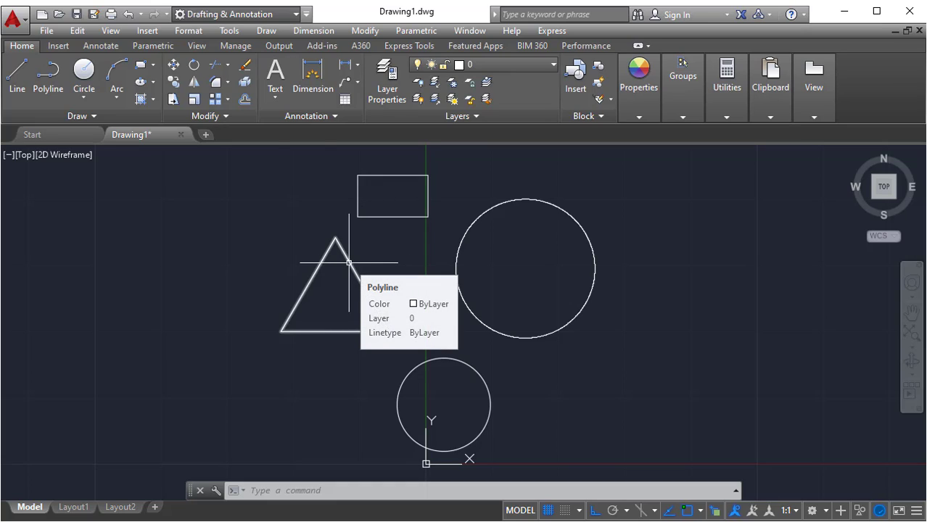
{"action": "left_click", "coordinate": [266, 31]}
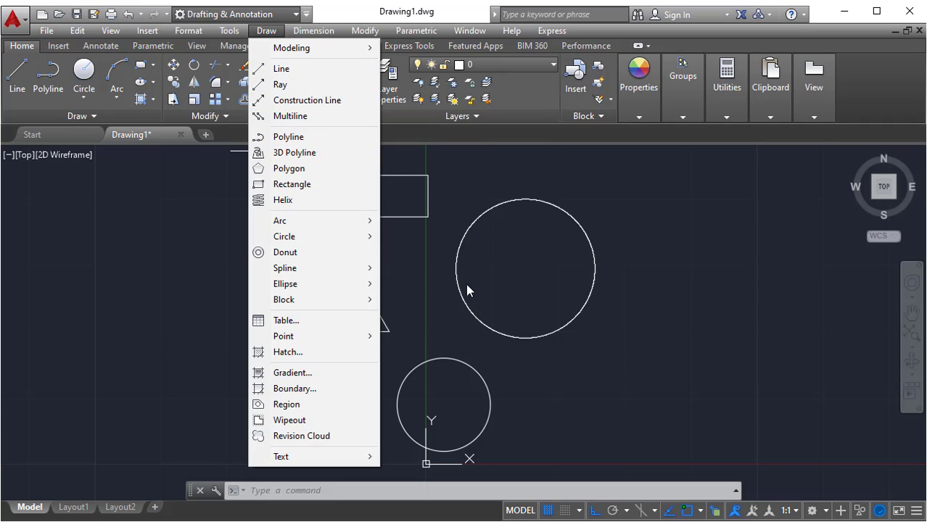
{"action": "left_click", "coordinate": [427, 282]}
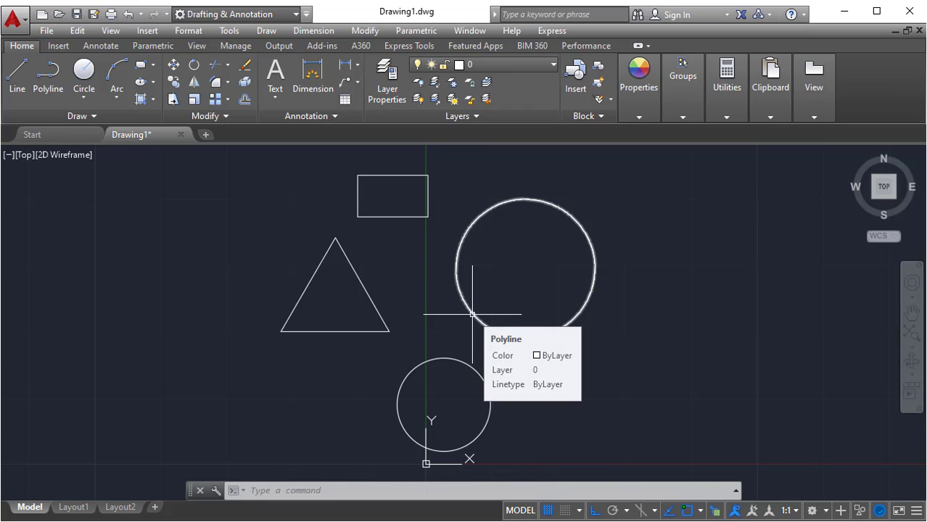
Inspect the vertex grips of the 1024-sided polygon up close and erase the polygon.
{"action": "left_click", "coordinate": [462, 238]}
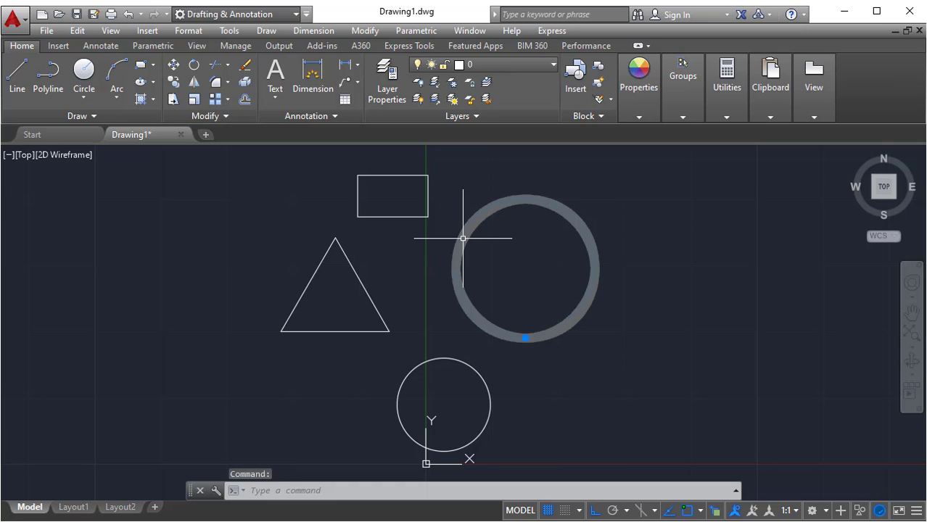
{"action": "mouse_move", "coordinate": [463, 238]}
{"action": "scroll", "coordinate": [457, 240], "scroll_direction": "up", "scroll_amount": 10}
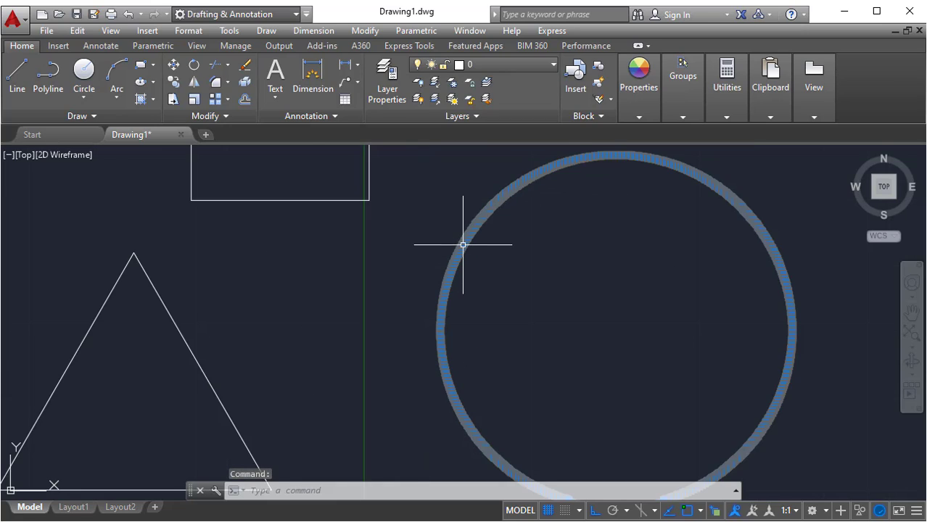
{"action": "scroll", "coordinate": [431, 249], "scroll_direction": "up", "scroll_amount": 5}
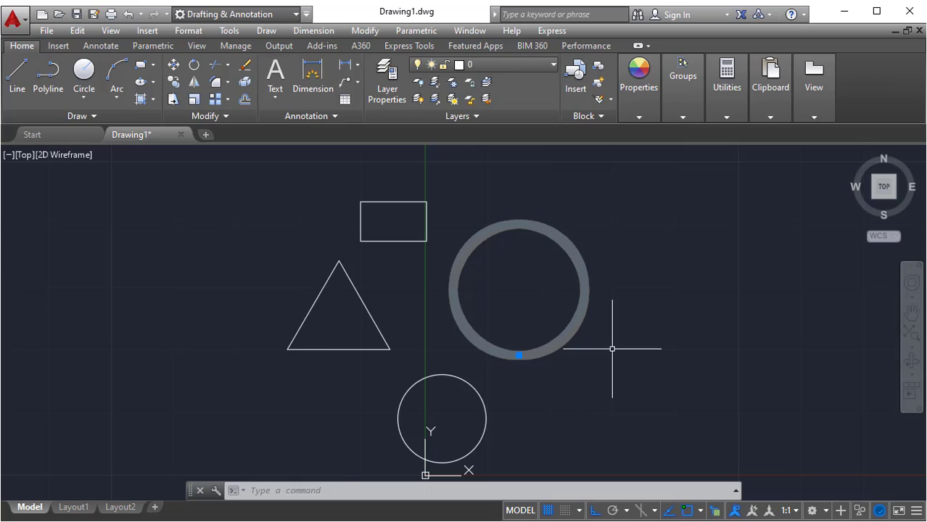
{"action": "key", "text": "Delete"}
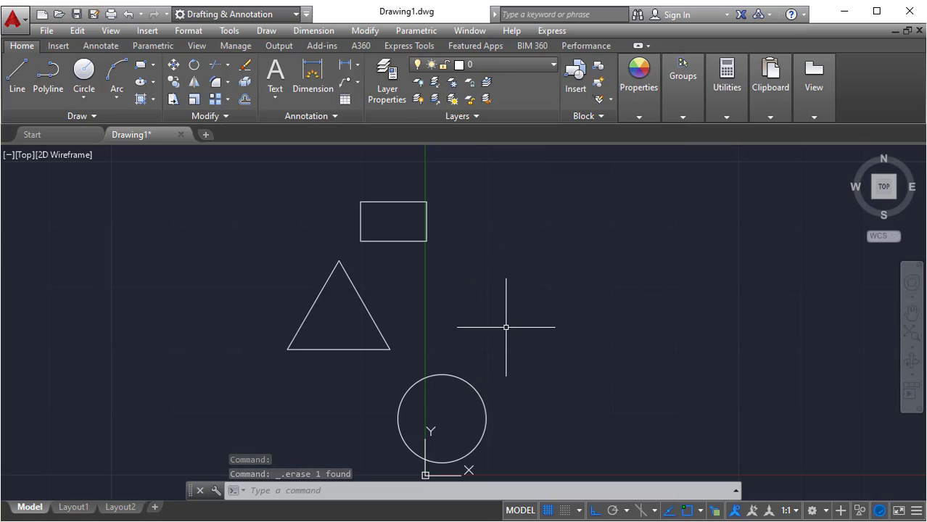
Try to draw a polygon with 1025 sides, and leave the Polygon command.
{"action": "type", "text": "pol"}
{"action": "key", "text": "Return"}
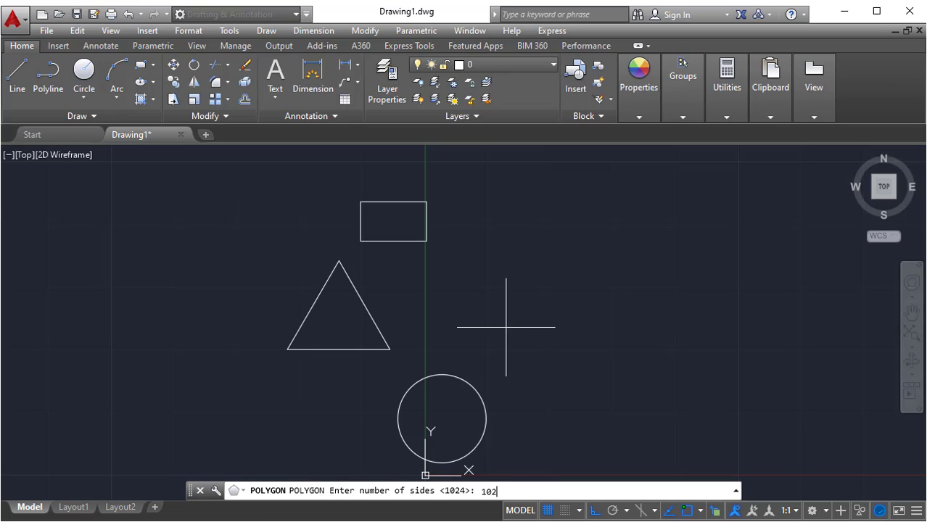
{"action": "key", "text": "Return"}
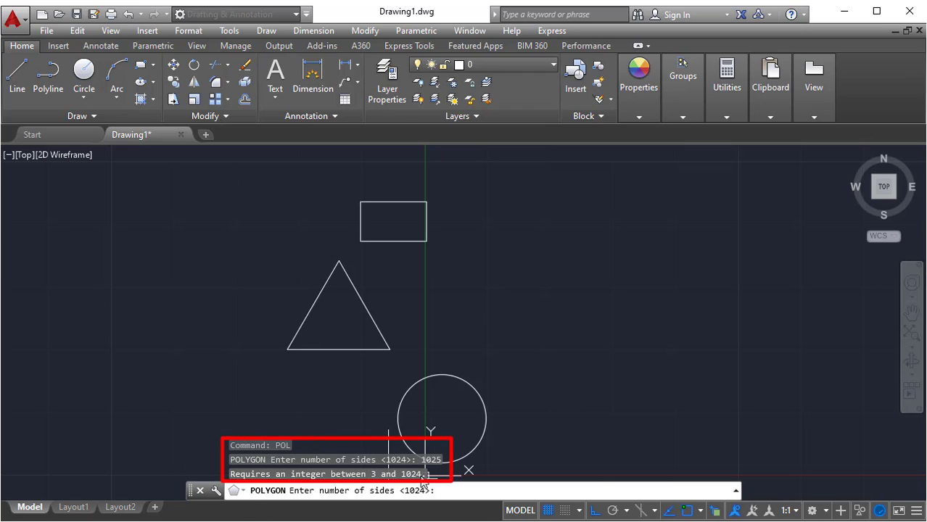
{"action": "middle_click_drag", "start_coordinate": [506, 452], "coordinate": [529, 431]}
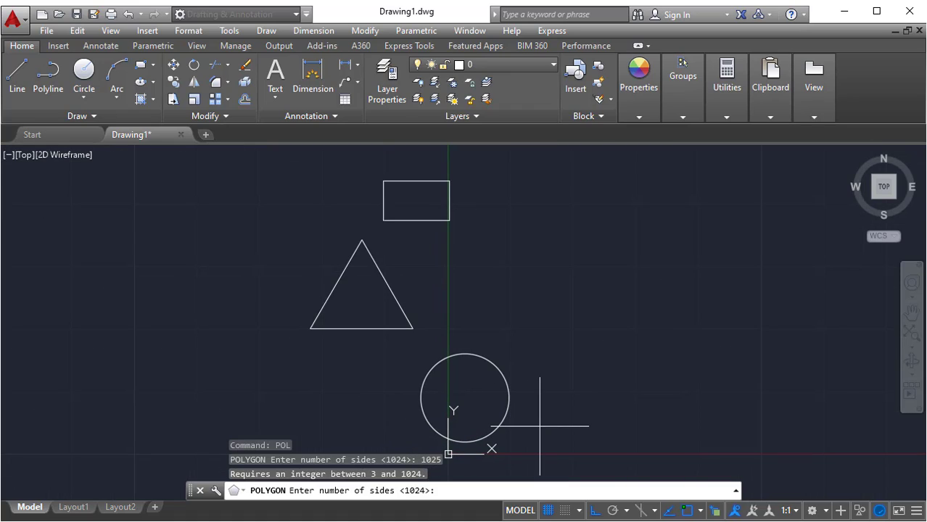
{"action": "key", "text": "Escape"}
{"action": "left_click", "coordinate": [529, 425]}
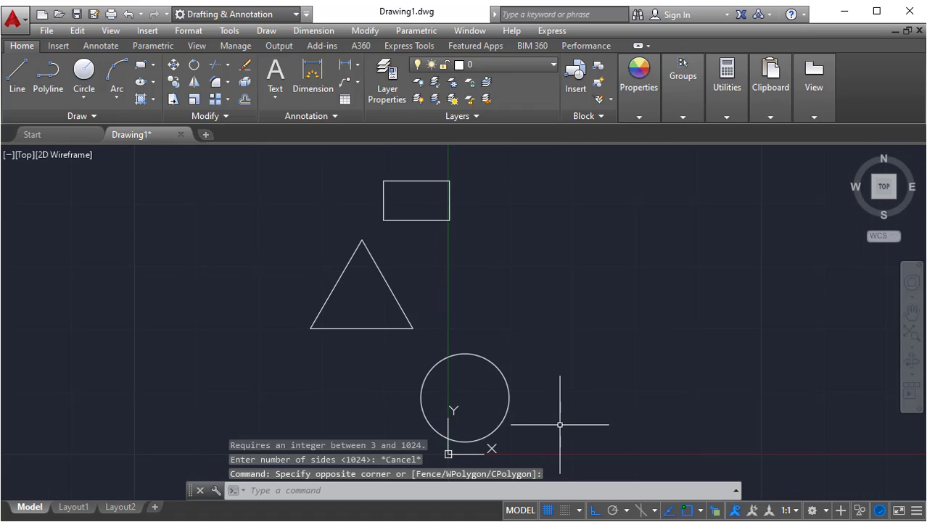